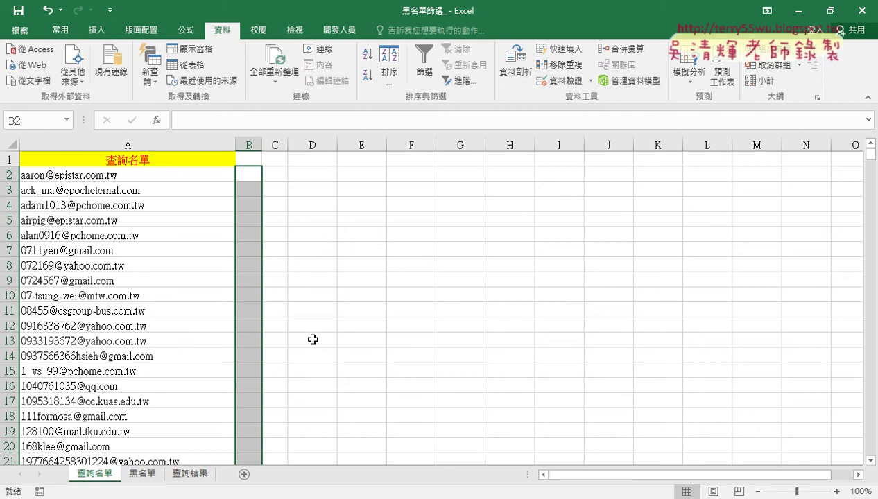
# - Look over the 黑名單 blacklist sheet, try a search there, and return to 查詢名單
pyautogui.click(142, 473)
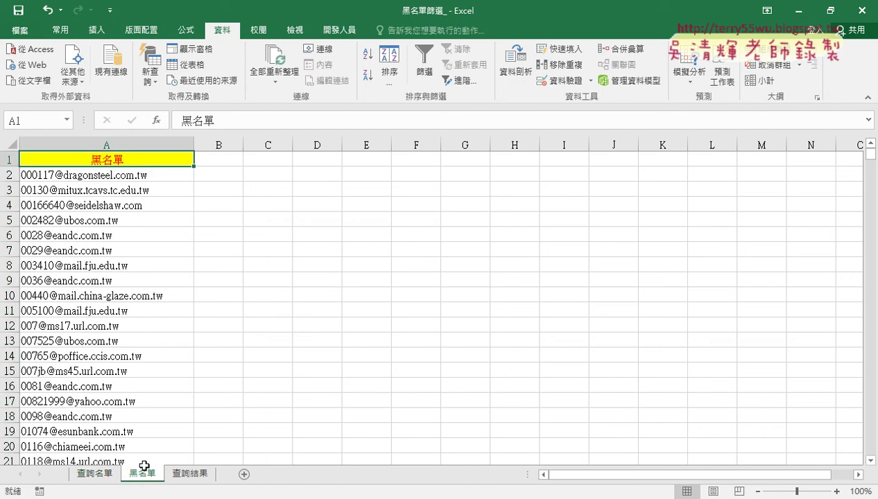
pyautogui.click(104, 474)
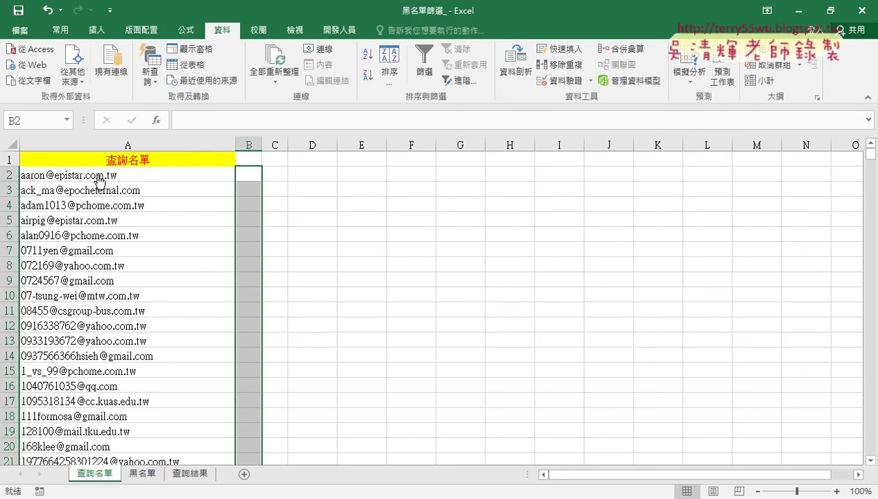
pyautogui.click(143, 474)
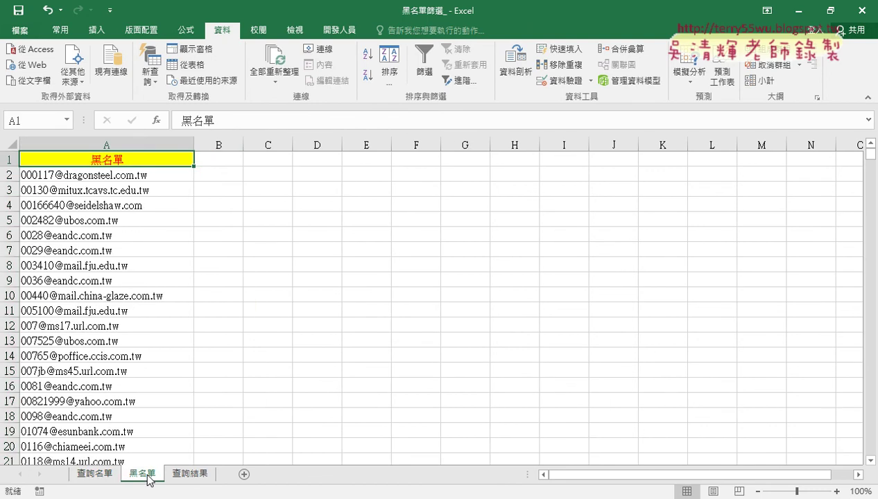
pyautogui.hotkey('ctrl', 'f')
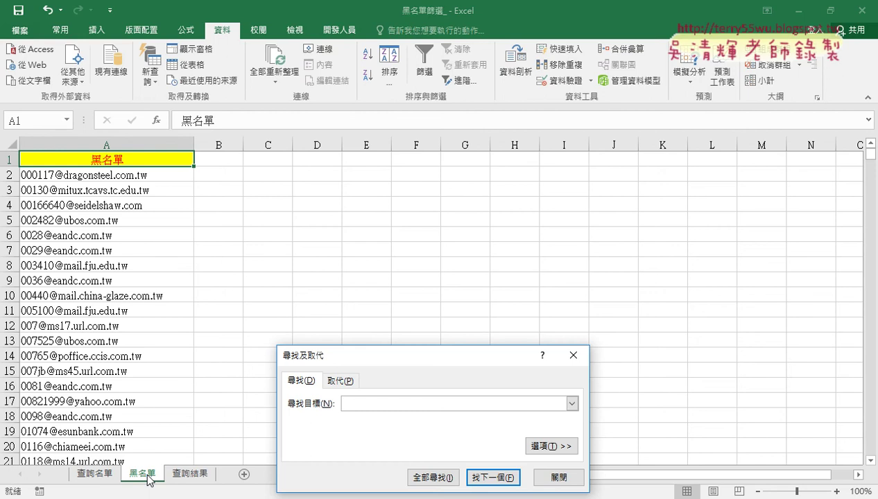
pyautogui.click(560, 483)
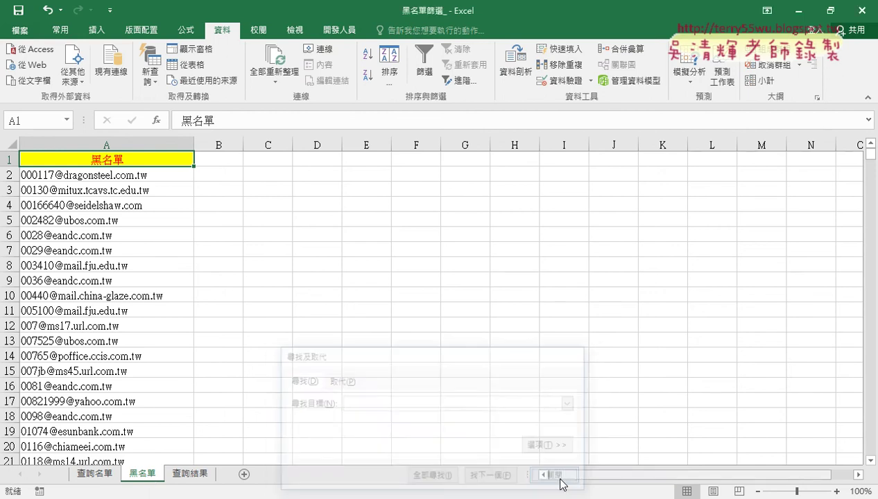
pyautogui.click(102, 476)
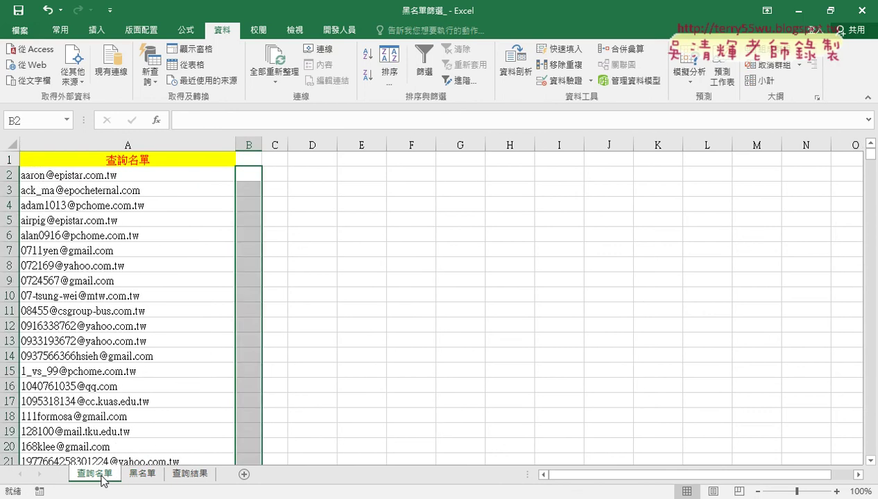
# - Begin a COUNTIF in B2 with a range dragged on the 黑名單 sheet, then abandon it
pyautogui.click(255, 175)
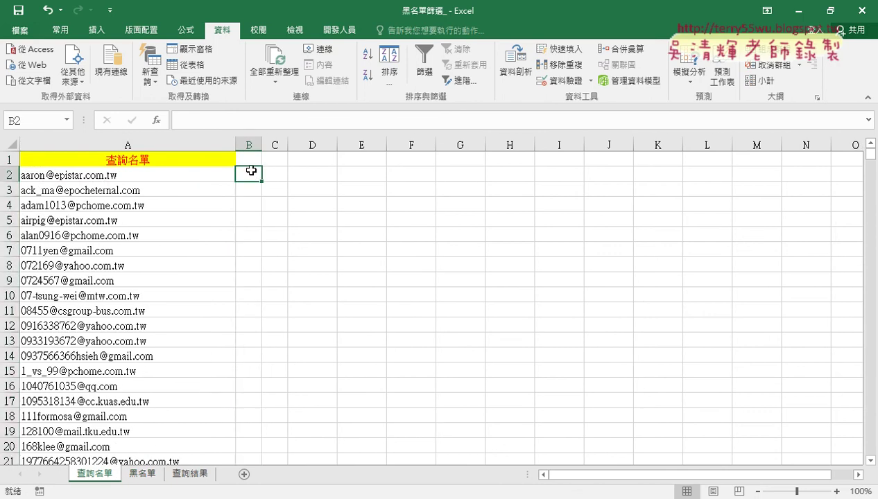
pyautogui.click(157, 120)
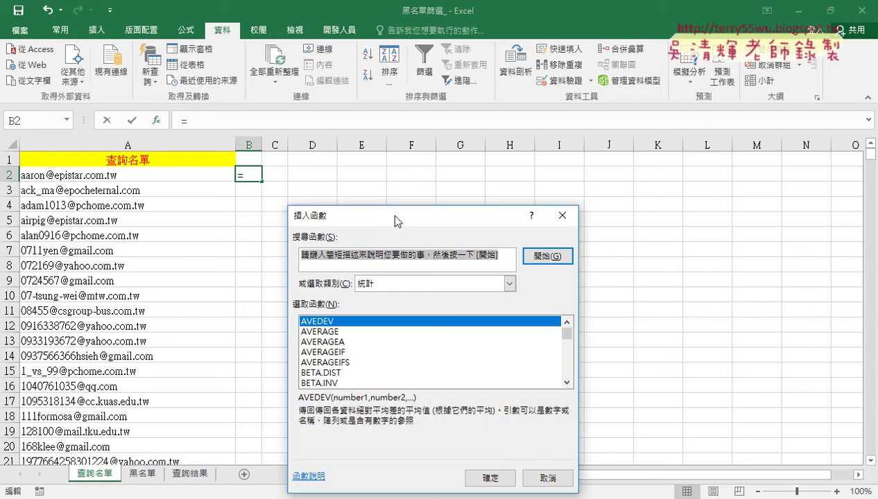
pyautogui.moveTo(395, 221); pyautogui.dragTo(473, 108)
pyautogui.click(462, 169)
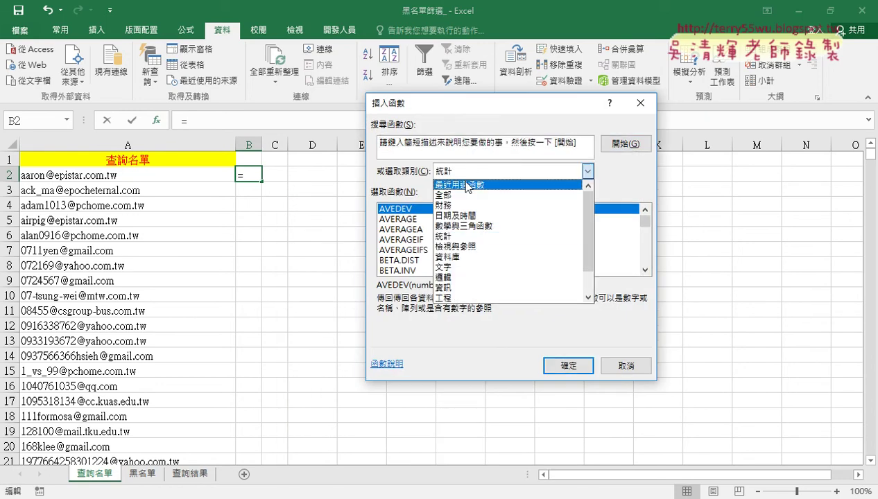
pyautogui.click(467, 185)
pyautogui.doubleClick(423, 210)
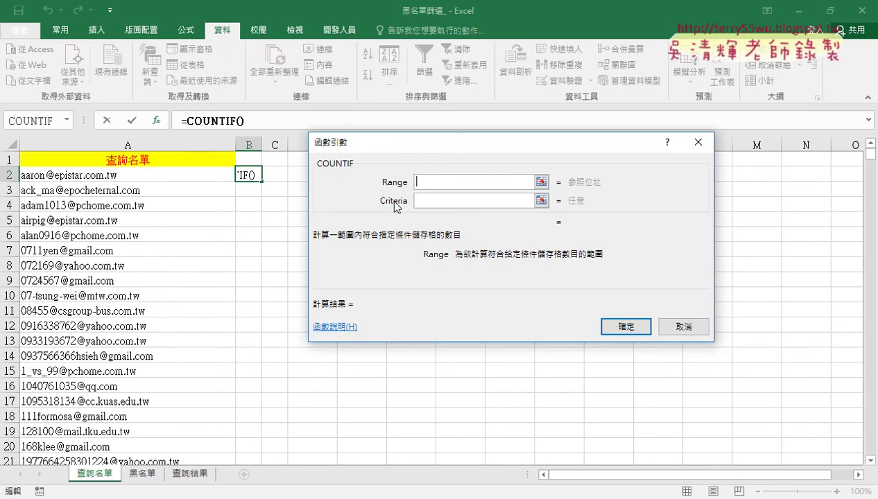
pyautogui.click(142, 474)
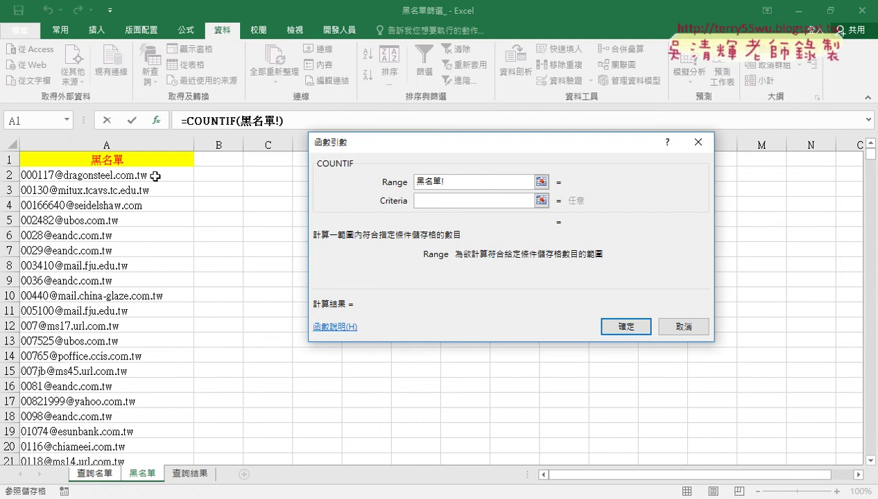
pyautogui.moveTo(155, 176); pyautogui.dragTo(139, 461)
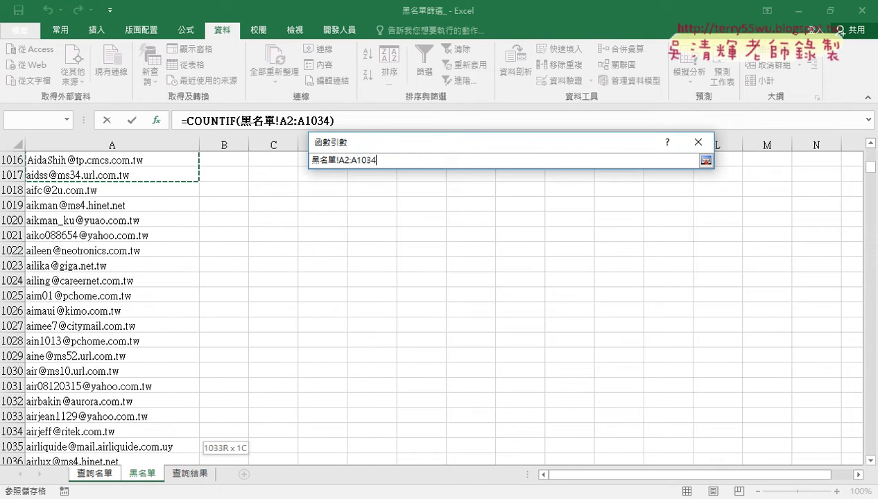
pyautogui.moveTo(138, 461); pyautogui.dragTo(139, 357)
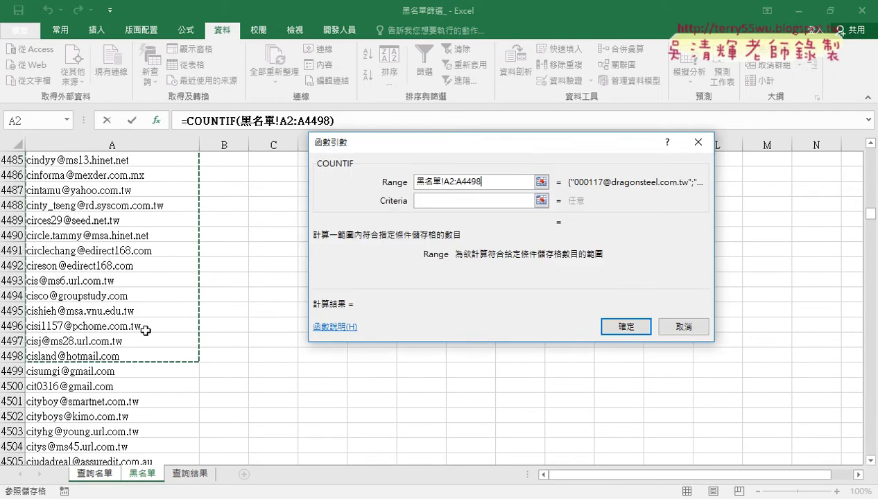
pyautogui.click(667, 326)
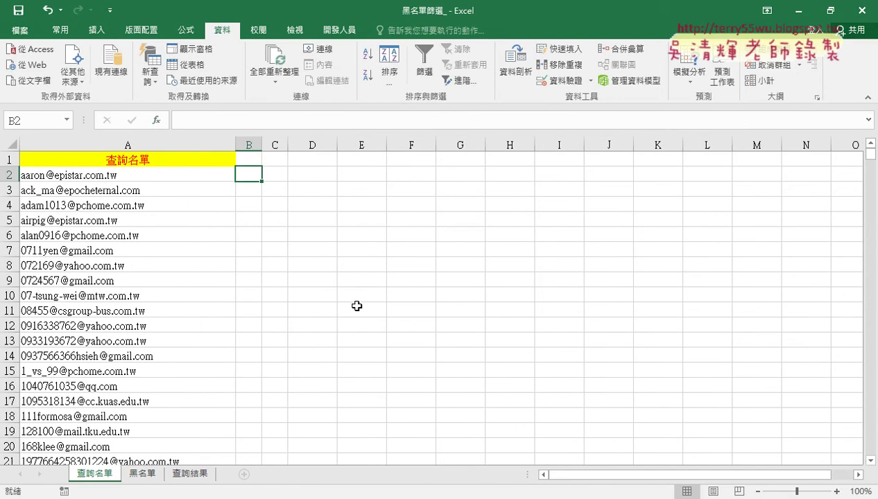
# - Enter =COUNTIF(黑名單!A2:A22223,A2) in B2 to count the A2 email in the blacklist
pyautogui.click(157, 120)
pyautogui.doubleClick(396, 209)
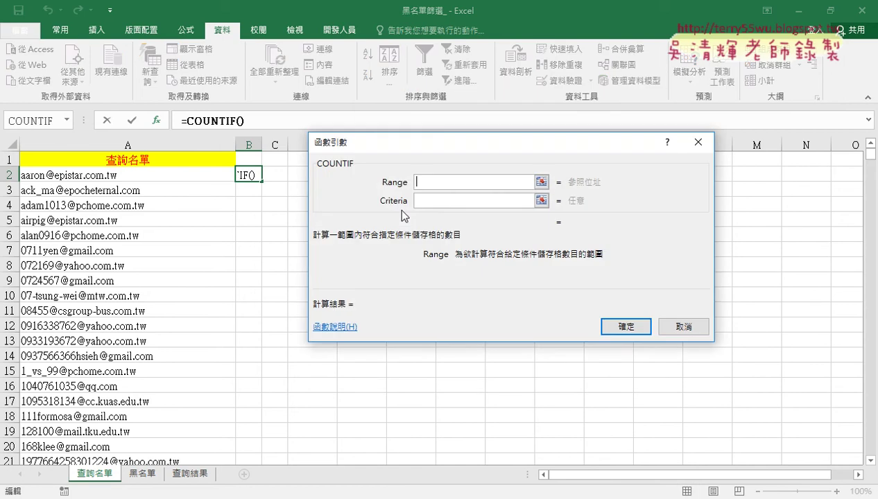
pyautogui.click(147, 474)
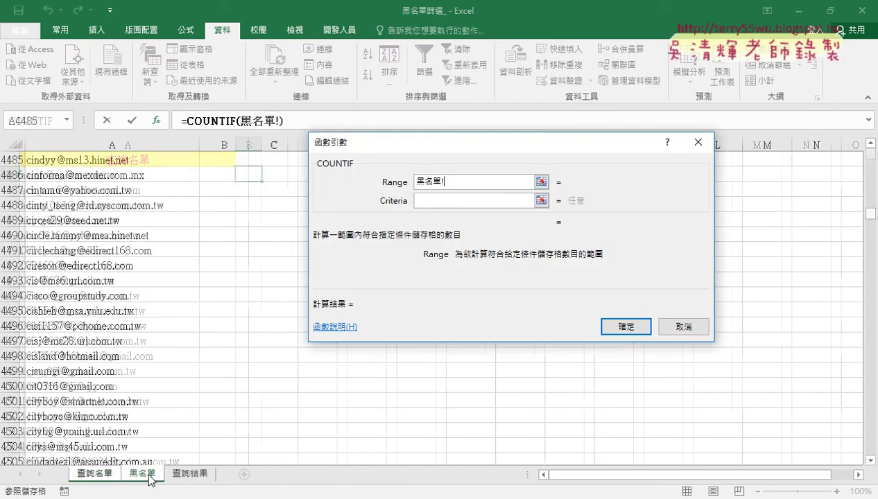
pyautogui.moveTo(868, 215); pyautogui.dragTo(868, 154)
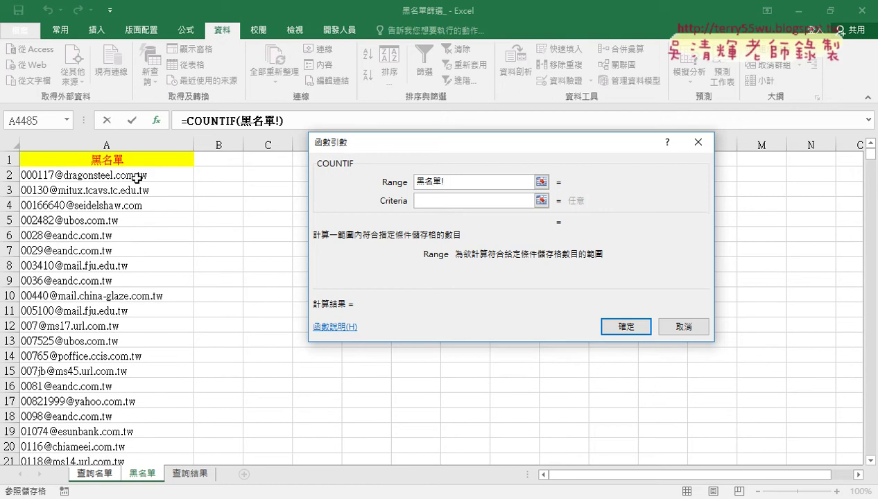
pyautogui.click(131, 177)
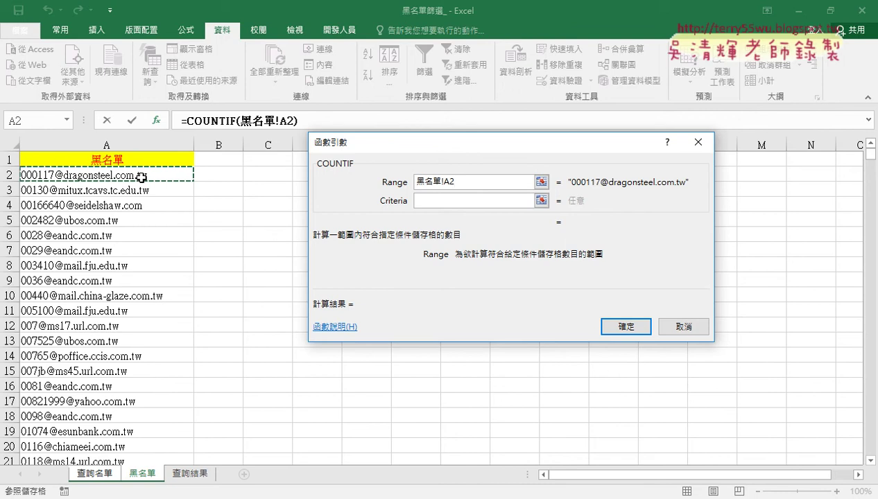
pyautogui.hotkey('ctrl', 'shift', 'Down')
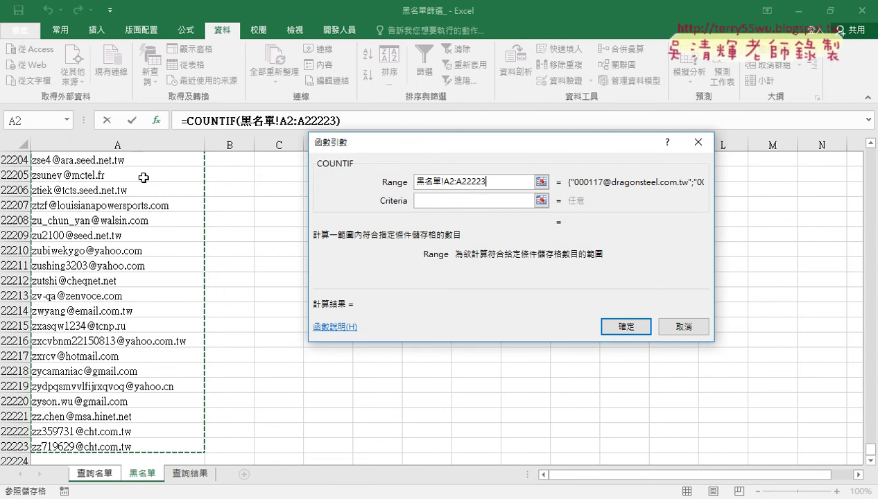
pyautogui.click(441, 201)
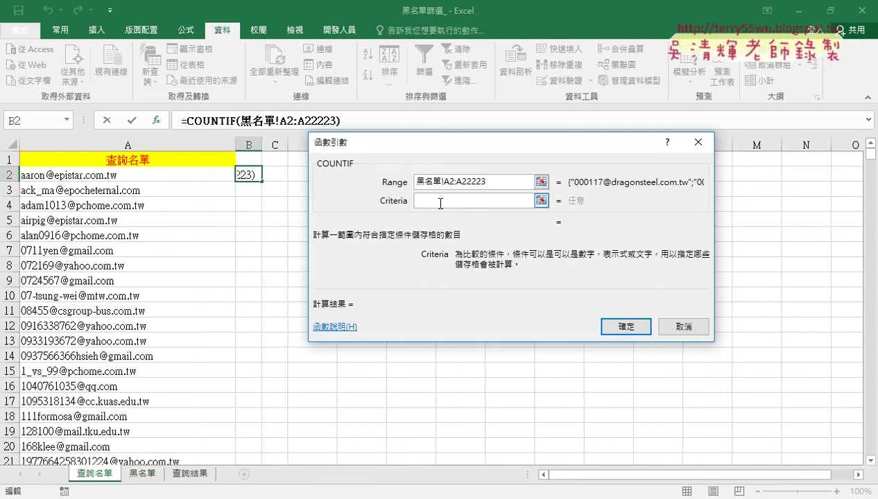
pyautogui.click(177, 175)
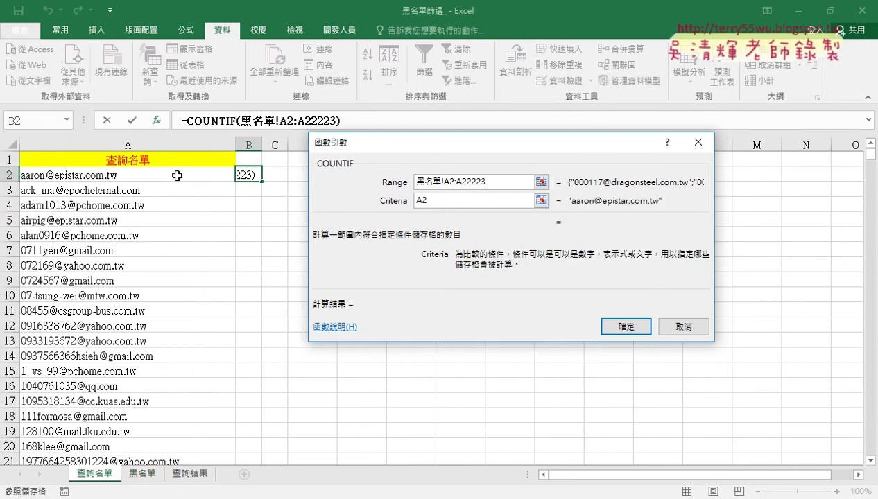
pyautogui.click(618, 328)
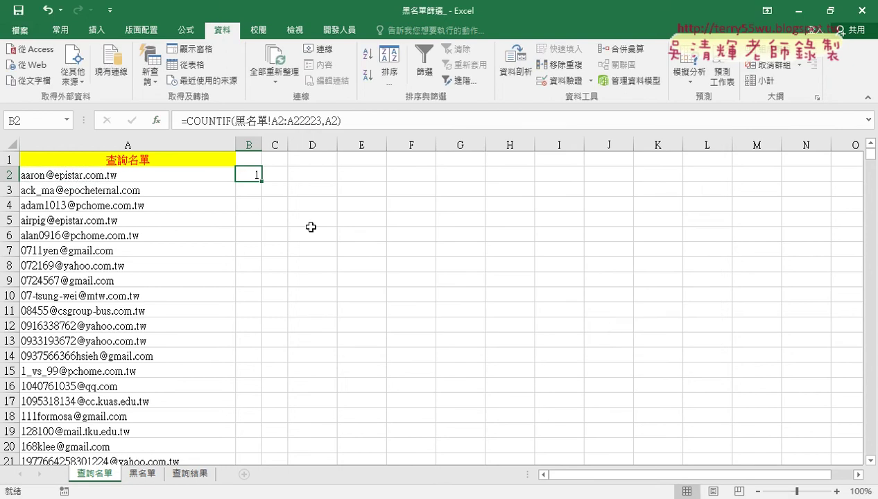
# - Fill the COUNTIF formula down column B and scroll through the 1s and 0s
pyautogui.doubleClick(262, 181)
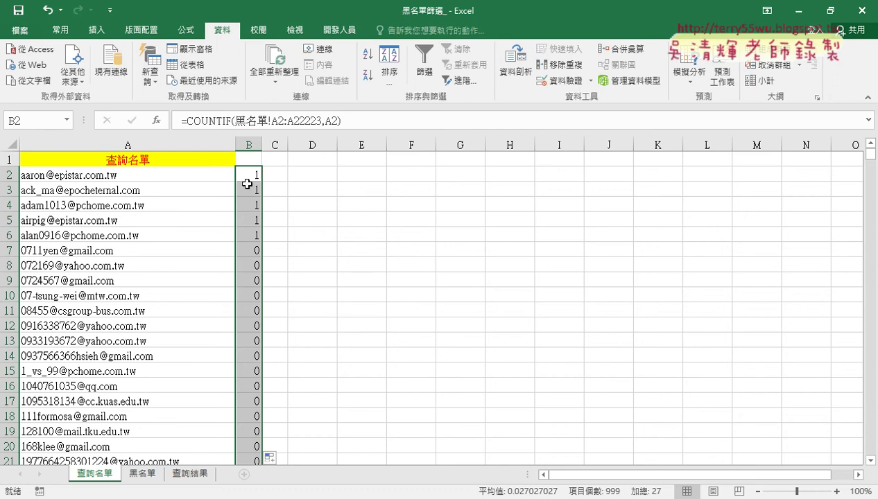
pyautogui.scroll(-1, 296, 316)
pyautogui.scroll(-6, 297, 321)
pyautogui.scroll(-3, 297, 321)
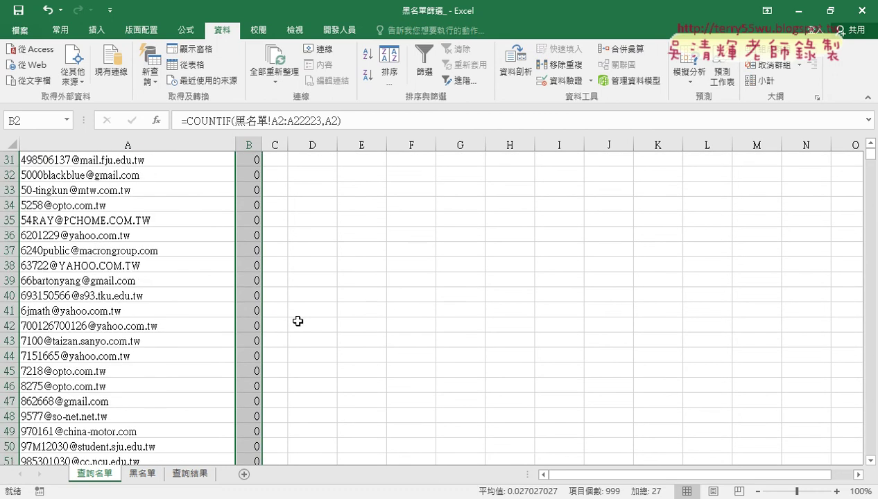
pyautogui.scroll(-7, 298, 322)
pyautogui.scroll(-4, 297, 321)
pyautogui.scroll(-6, 297, 321)
pyautogui.scroll(5, 298, 321)
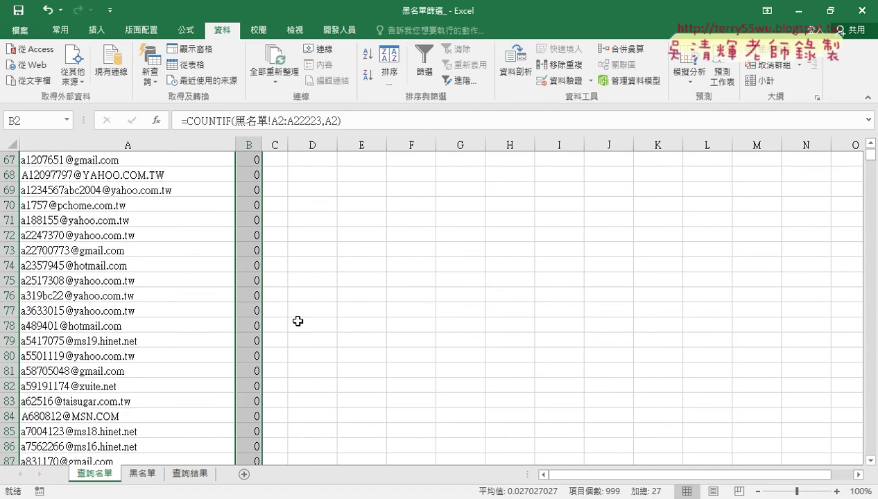
pyautogui.scroll(11, 297, 321)
pyautogui.scroll(11, 297, 322)
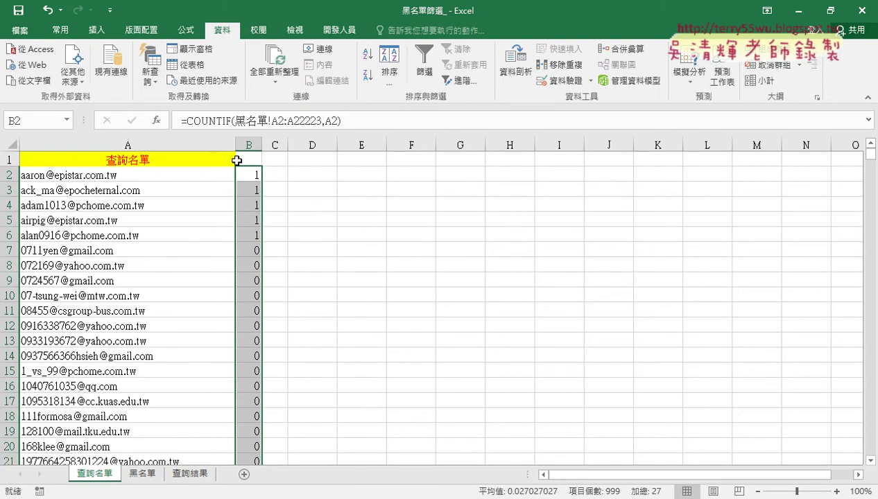
# - Filter column B to keep only value 1, showing 27 of 999 rows, then select A2
pyautogui.click(192, 160)
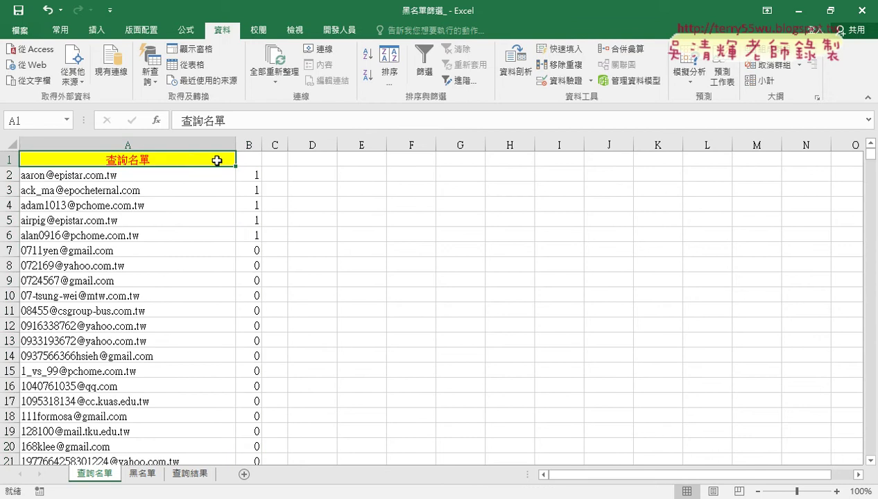
pyautogui.click(251, 160)
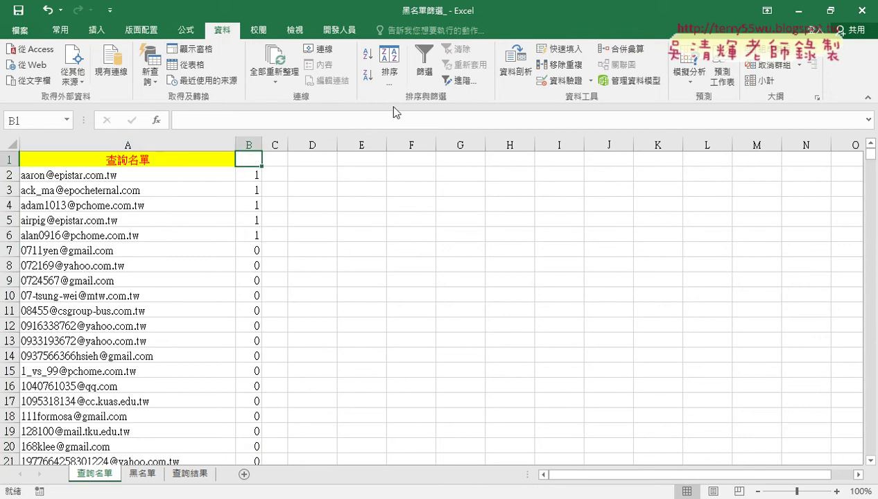
pyautogui.click(60, 30)
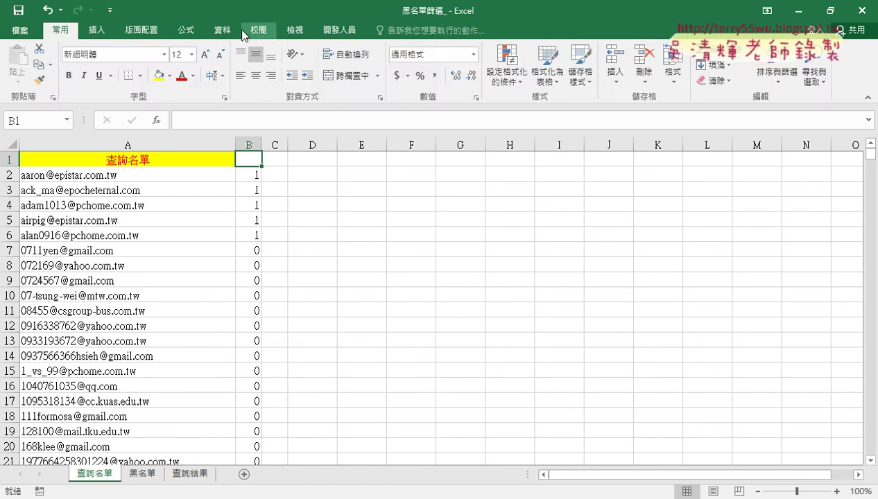
pyautogui.click(222, 31)
pyautogui.click(425, 62)
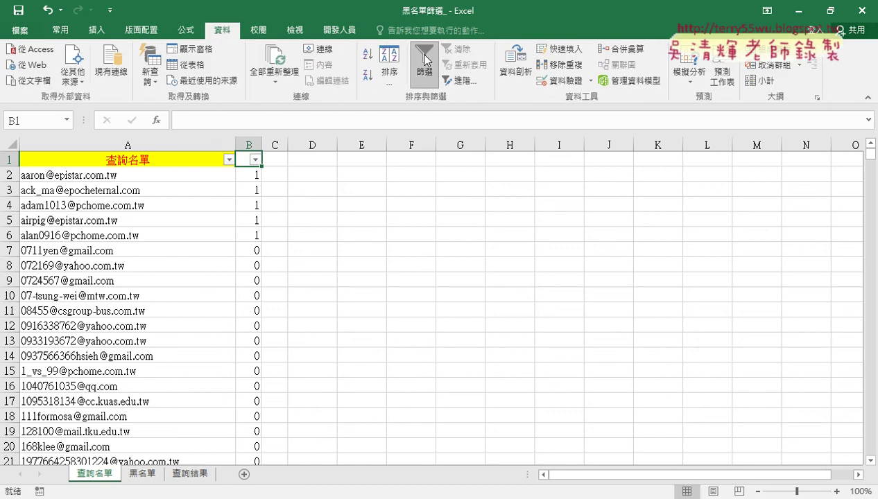
pyautogui.click(255, 158)
pyautogui.click(119, 293)
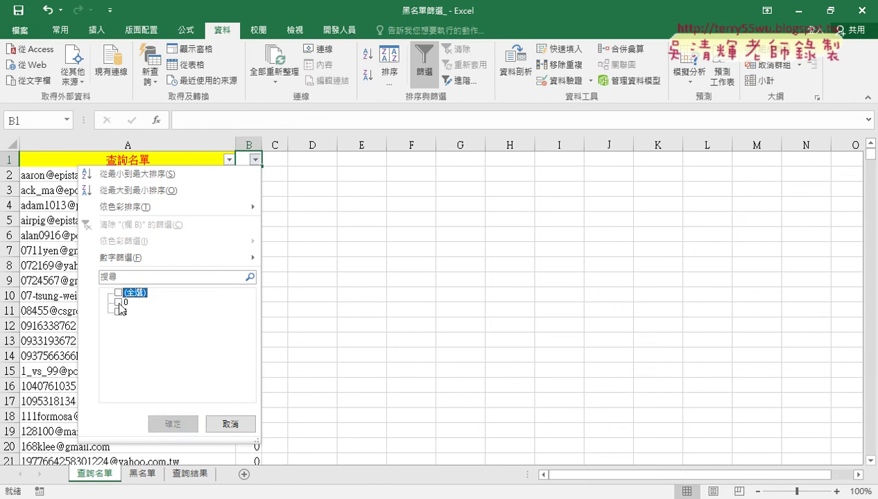
pyautogui.click(120, 311)
pyautogui.click(173, 424)
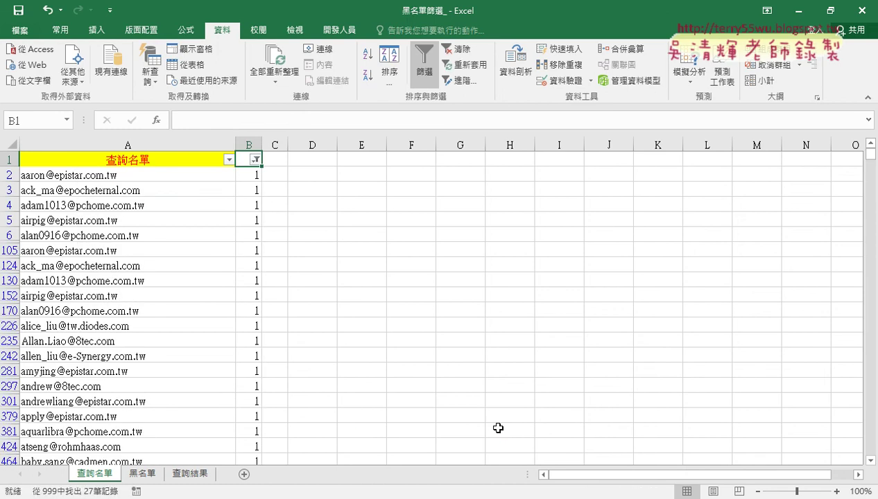
pyautogui.click(163, 175)
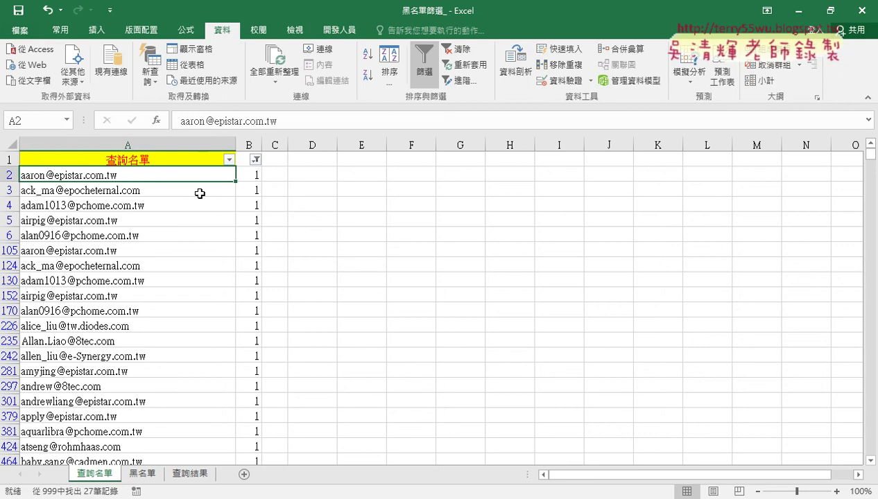
# - Copy the 27 filtered emails from A2 down and paste them at A1 of 查詢結果
pyautogui.hotkey('ctrl', 'shift', 'Down')
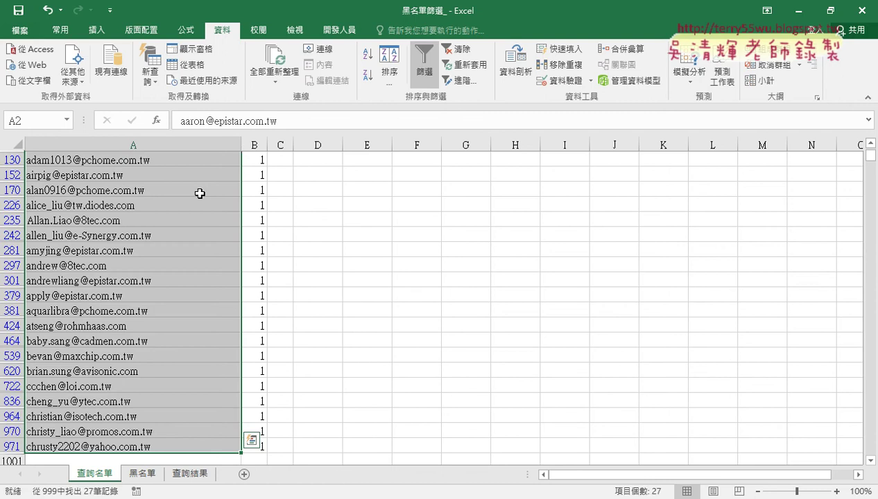
pyautogui.hotkey('ctrl', 'c')
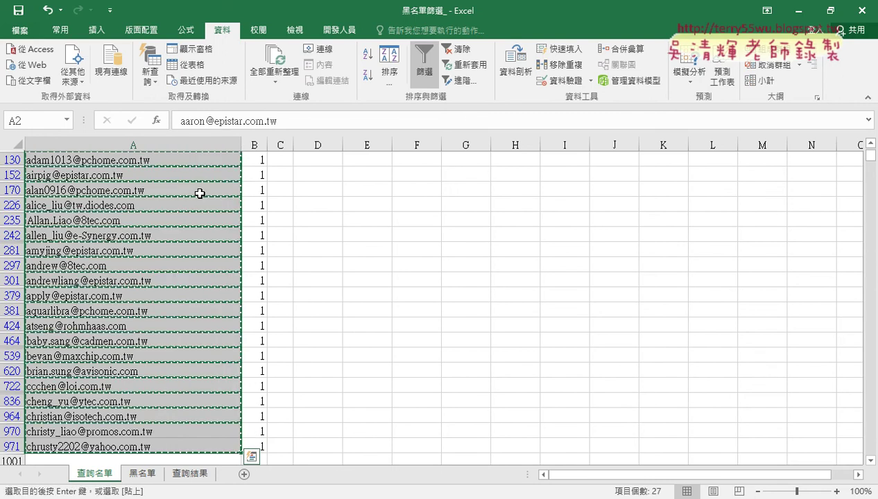
pyautogui.click(181, 475)
pyautogui.click(91, 159)
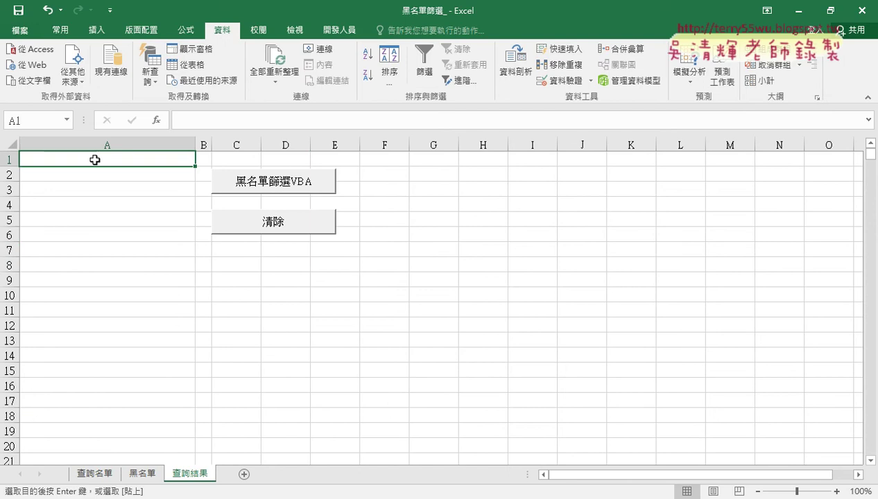
pyautogui.hotkey('ctrl', 'v')
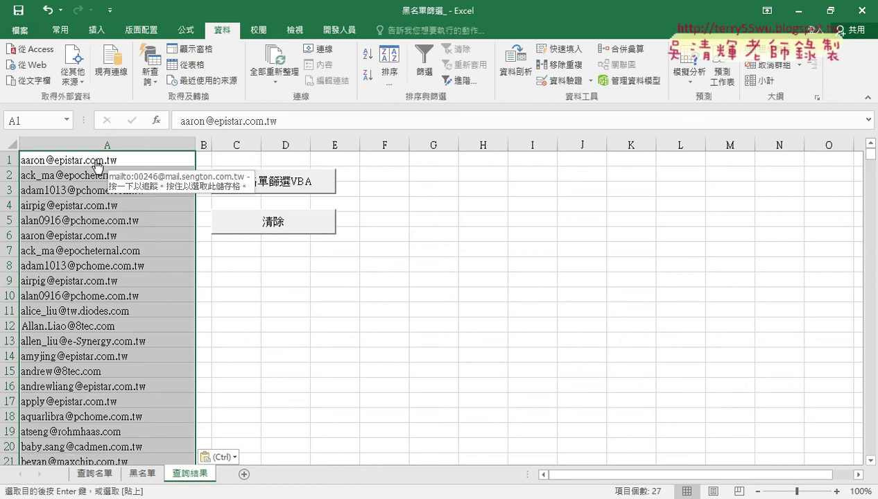
pyautogui.scroll(-5, 239, 337)
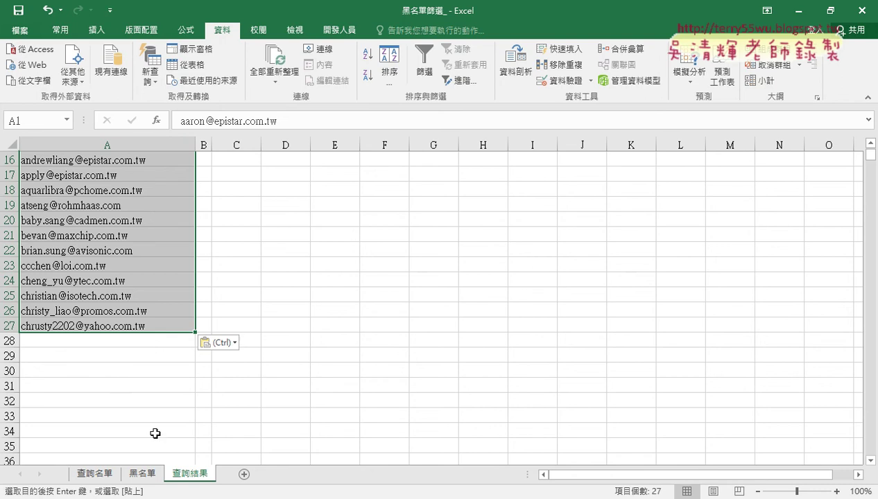
# - Return to 查詢名單 and turn off the filter so all rows show
pyautogui.click(96, 473)
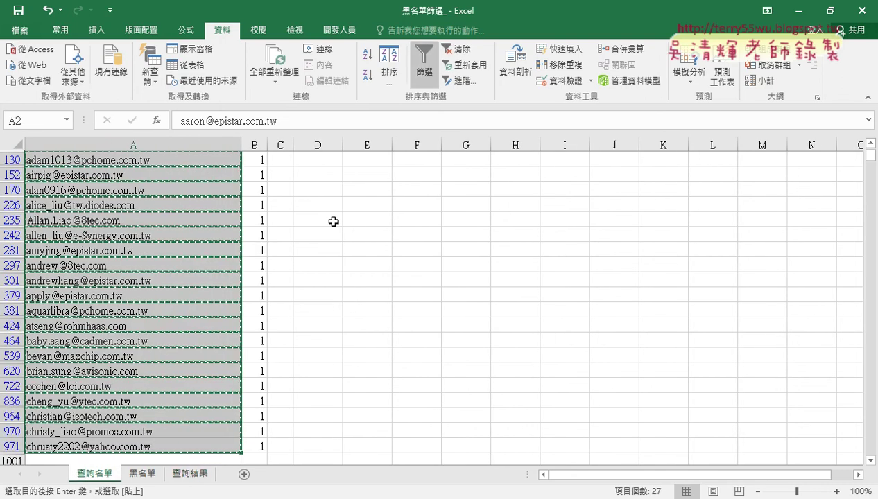
pyautogui.click(424, 69)
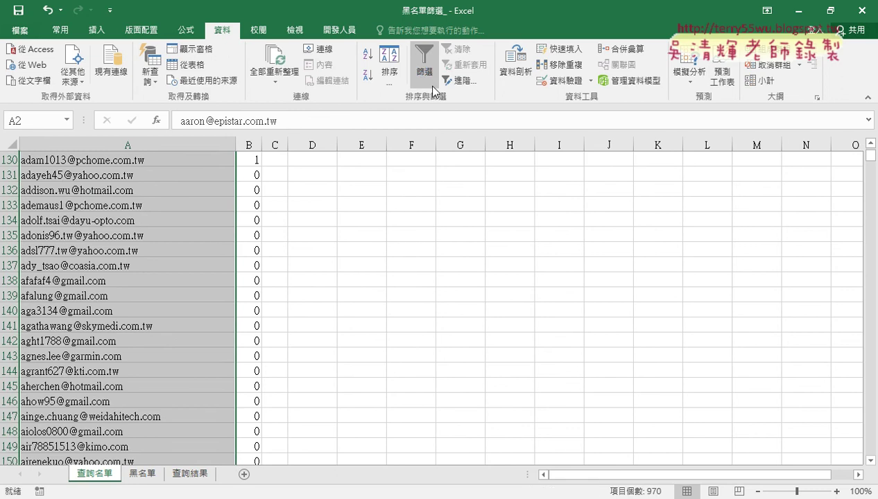
pyautogui.moveTo(872, 160); pyautogui.dragTo(868, 147)
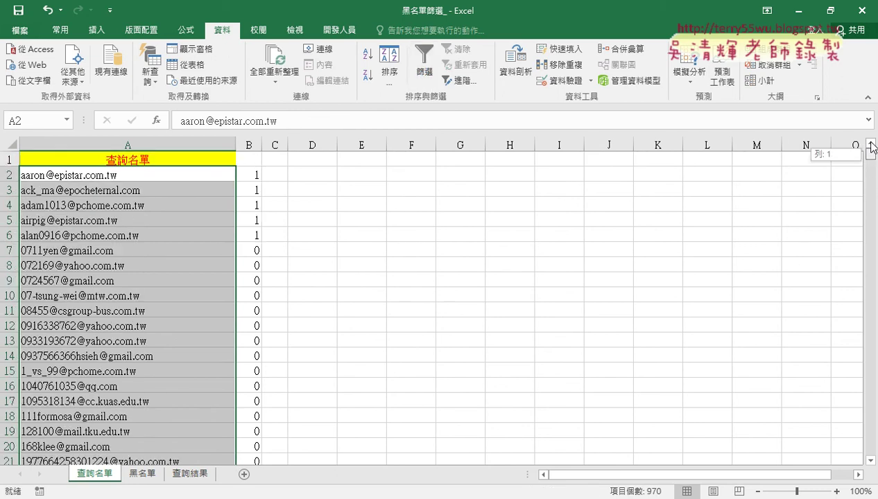
# - Open the Function Arguments for B2's COUNTIF and click into the Range box
pyautogui.click(248, 176)
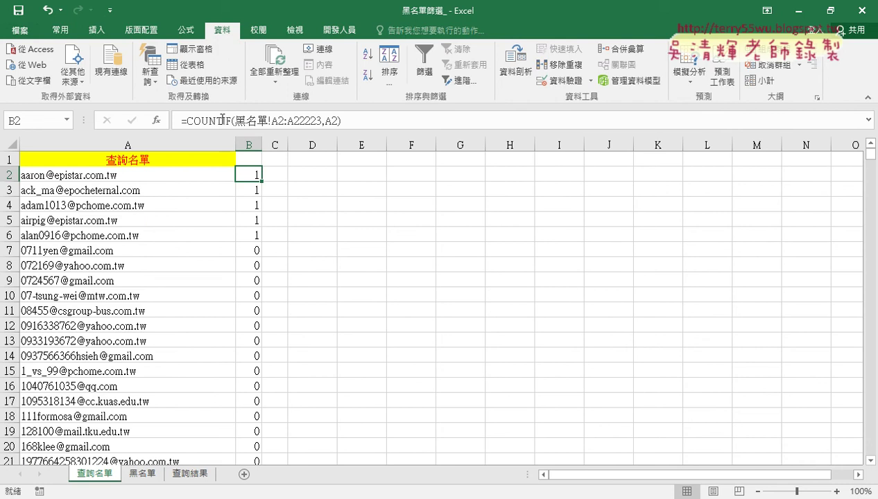
pyautogui.click(219, 120)
pyautogui.click(157, 120)
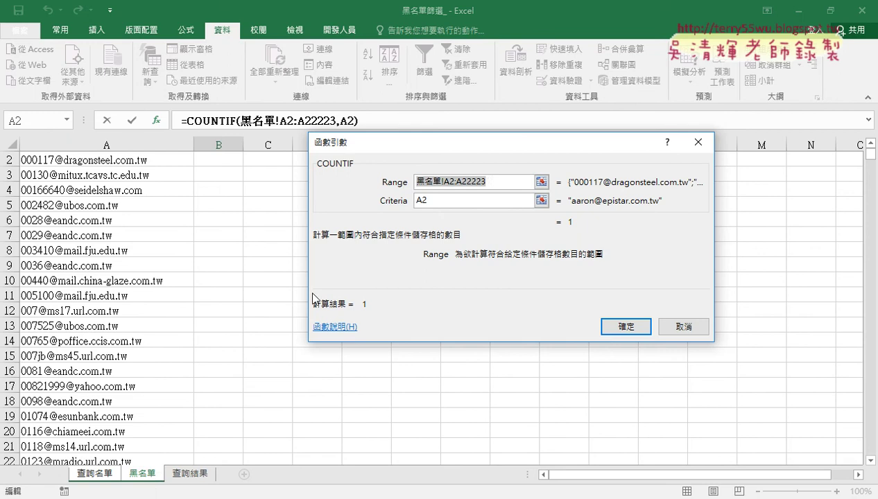
pyautogui.click(485, 182)
# - Highlight A2:A22223 in the Range argument, then close the dialog without changing the formula
pyautogui.click(442, 182)
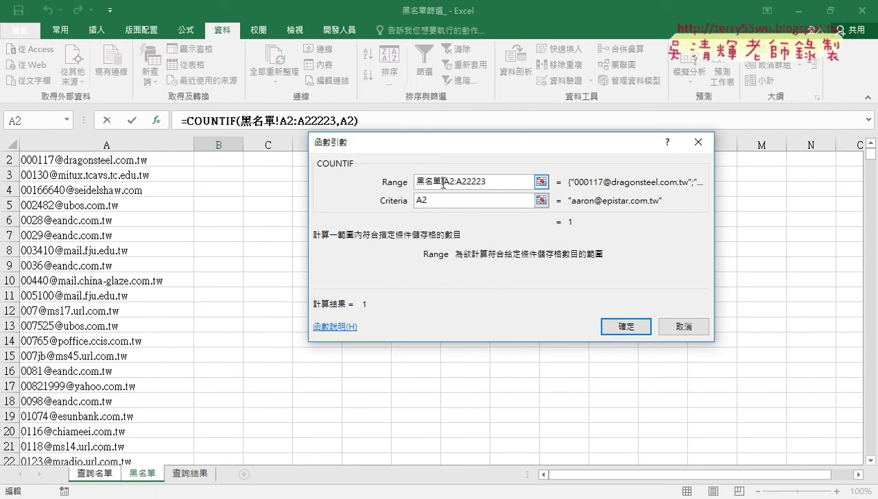
pyautogui.moveTo(443, 183); pyautogui.dragTo(498, 181)
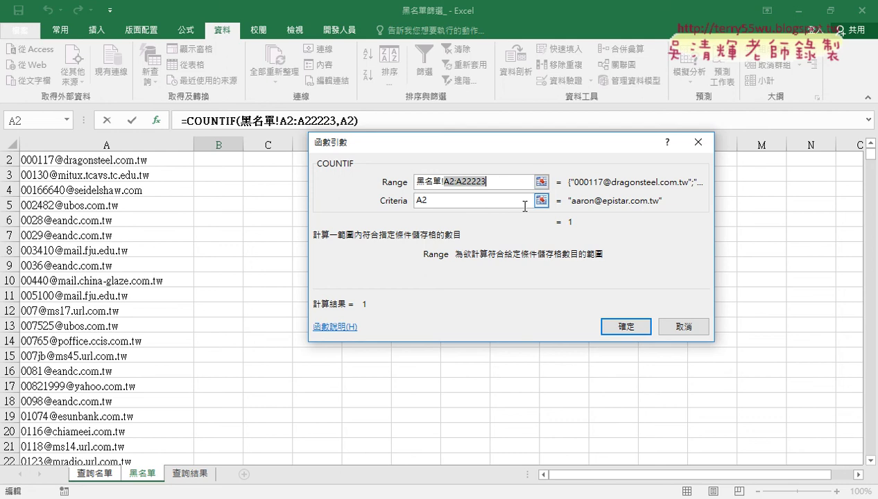
pyautogui.click(496, 182)
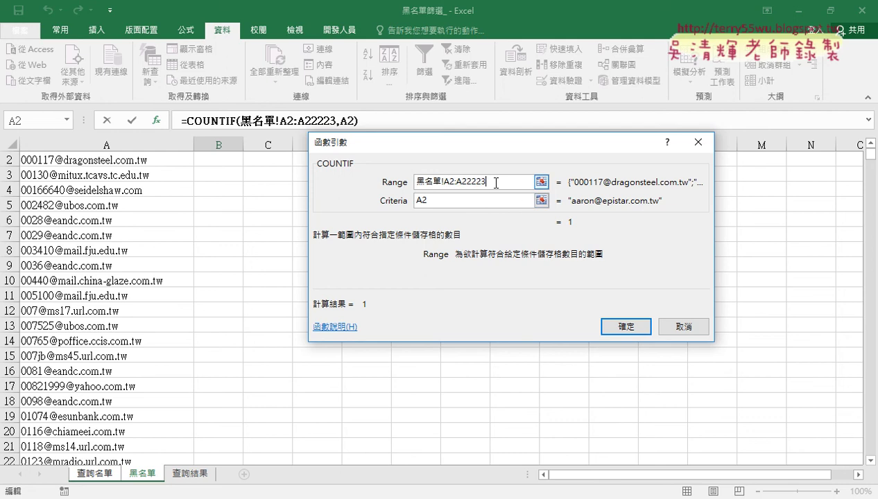
pyautogui.moveTo(487, 181); pyautogui.dragTo(444, 181)
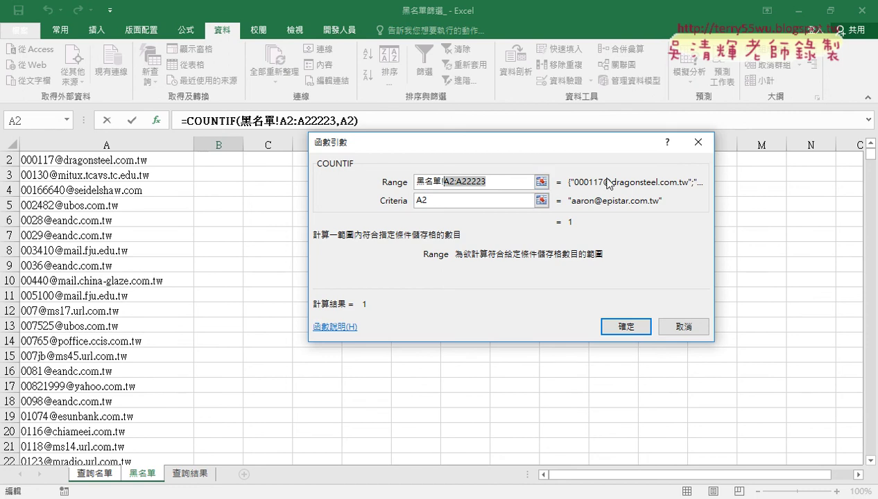
pyautogui.click(679, 326)
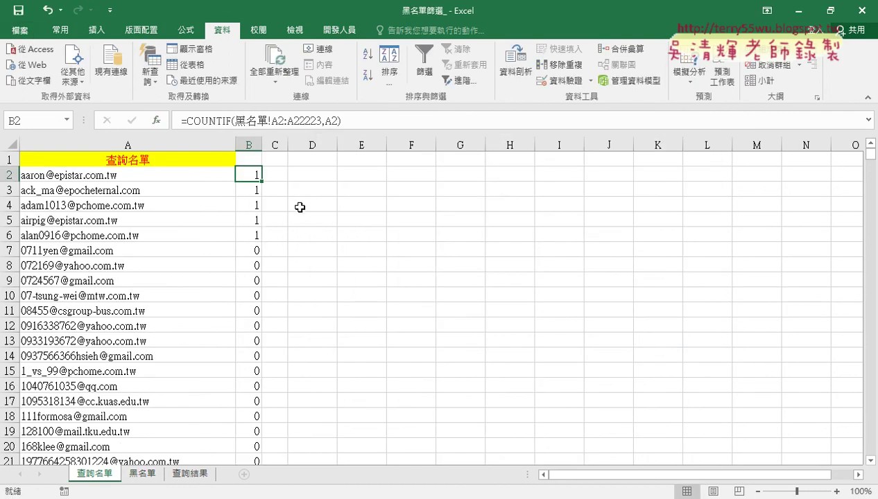
# - On the 黑名單 sheet, select A2 through A22223 and scroll back up to the header
pyautogui.click(154, 475)
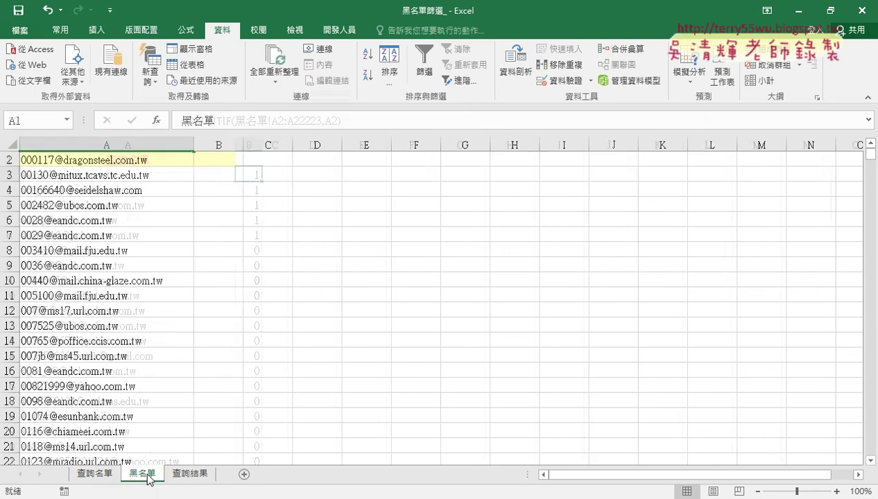
pyautogui.click(869, 143)
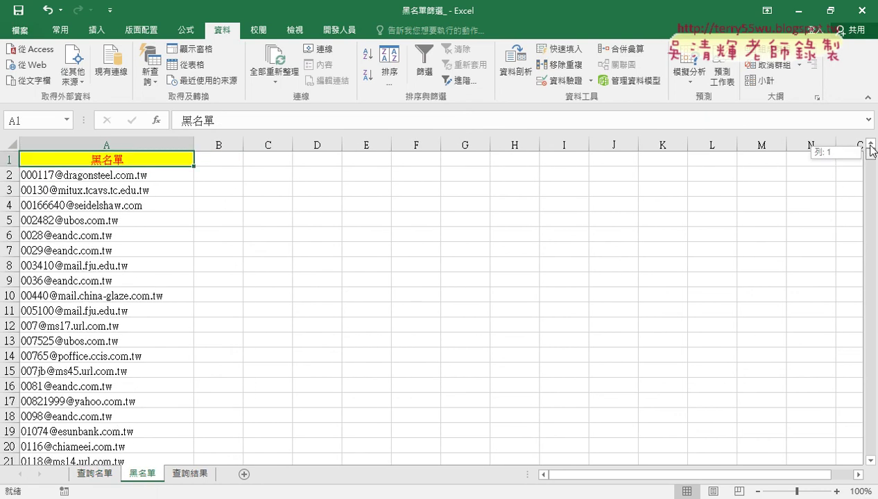
pyautogui.click(69, 175)
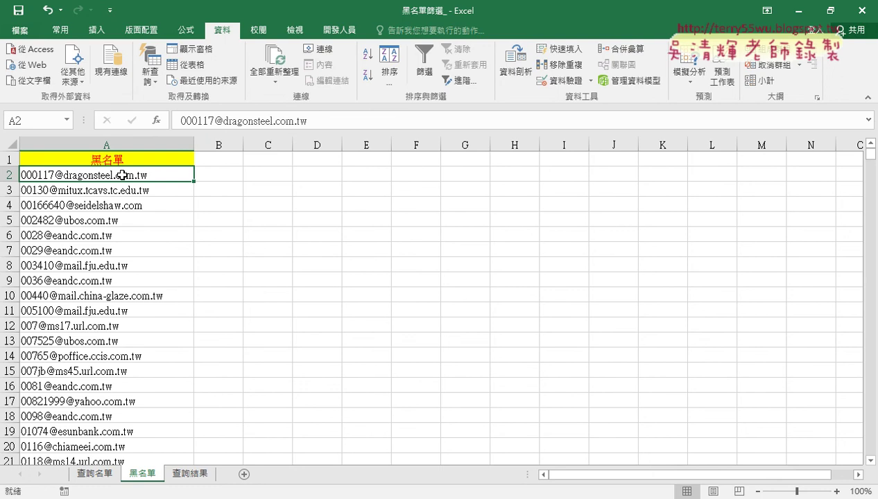
pyautogui.hotkey('ctrl', 'shift', 'Down')
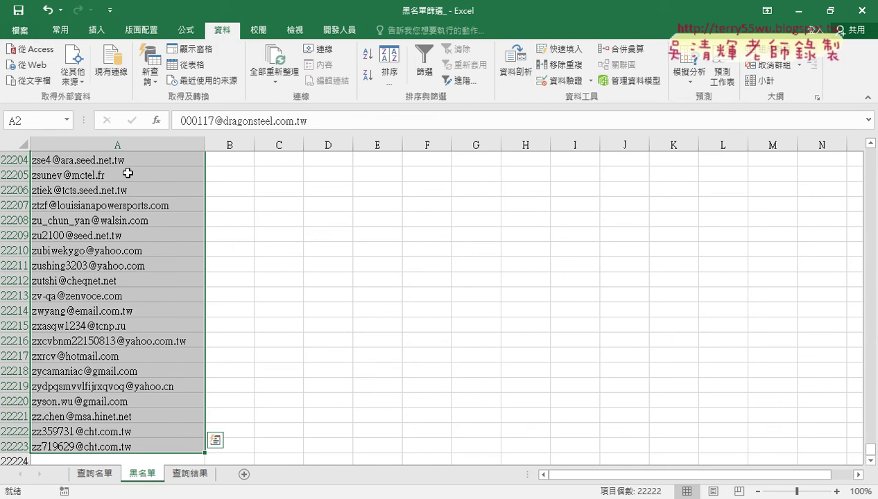
pyautogui.click(871, 446)
pyautogui.moveTo(871, 446); pyautogui.dragTo(871, 149)
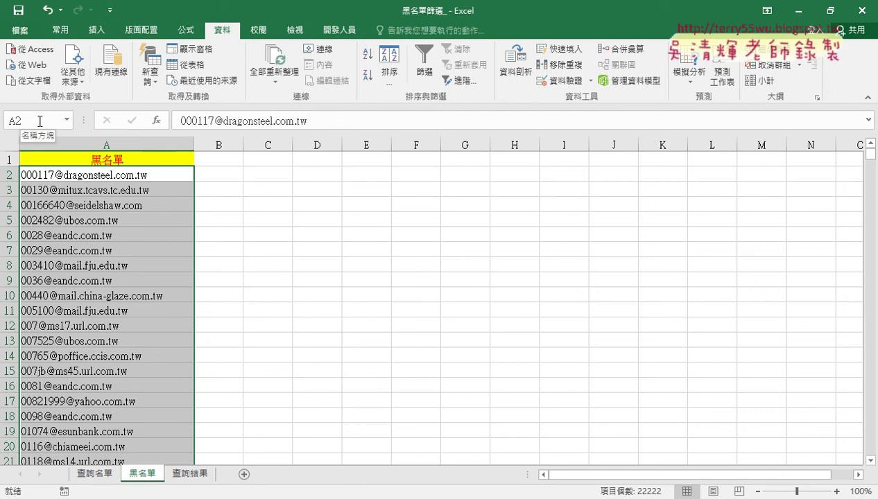
# - Name the selected A2:A22223 range 黑名單 in the Name Box, undoing a stray entry first
pyautogui.click(40, 121)
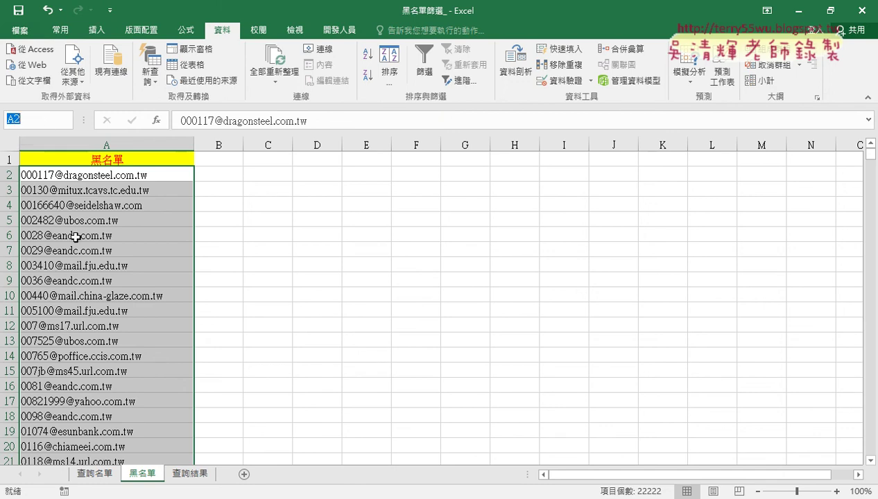
pyautogui.press('Escape')
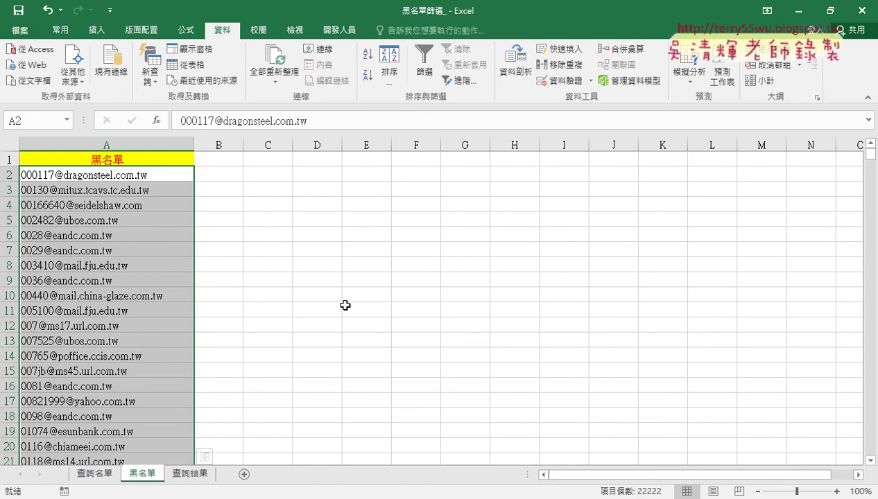
pyautogui.write('ㄏㄟ')
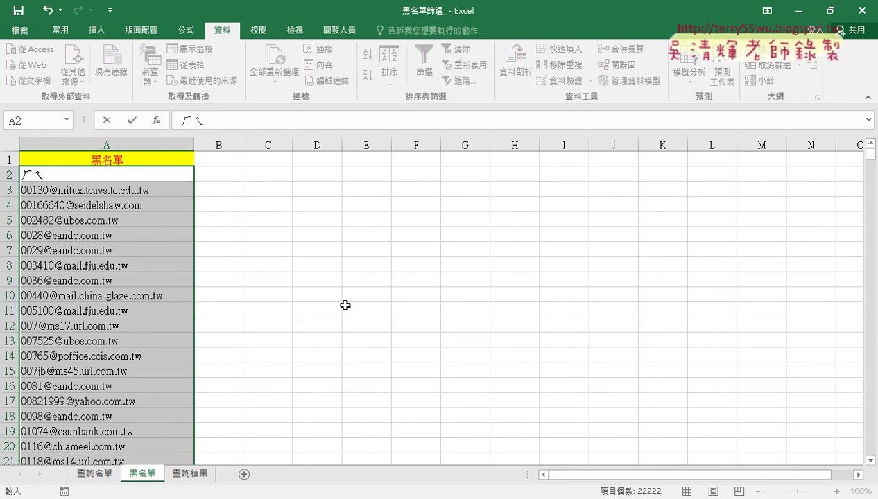
pyautogui.press('BackSpace')
pyautogui.press('BackSpace')
pyautogui.click(308, 189)
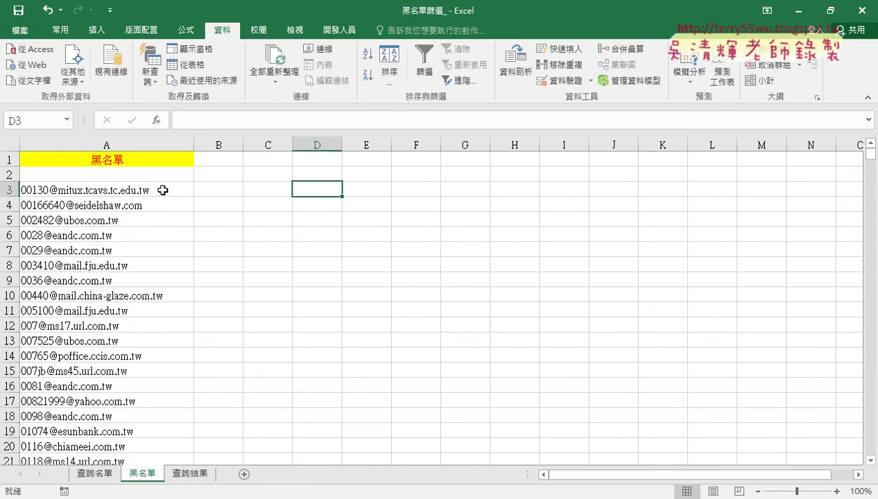
pyautogui.hotkey('ctrl', 'z')
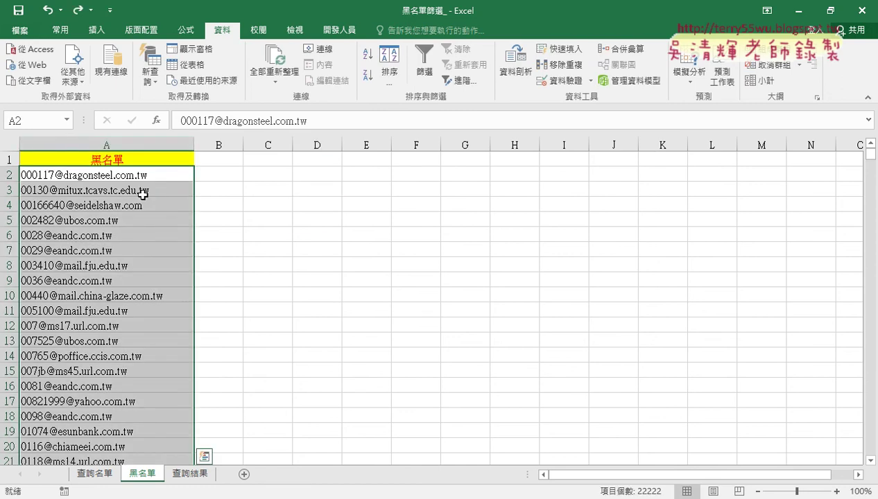
pyautogui.click(40, 120)
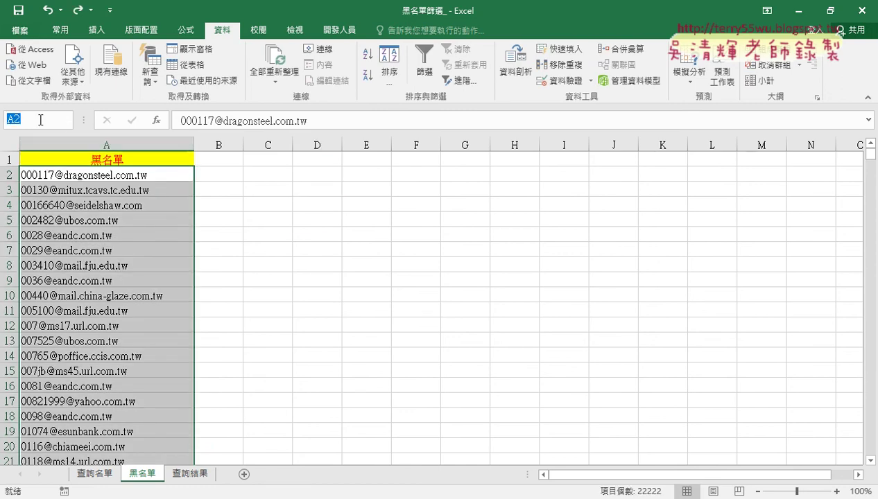
pyautogui.write('黑')
pyautogui.write('ㄇㄧㄥ')
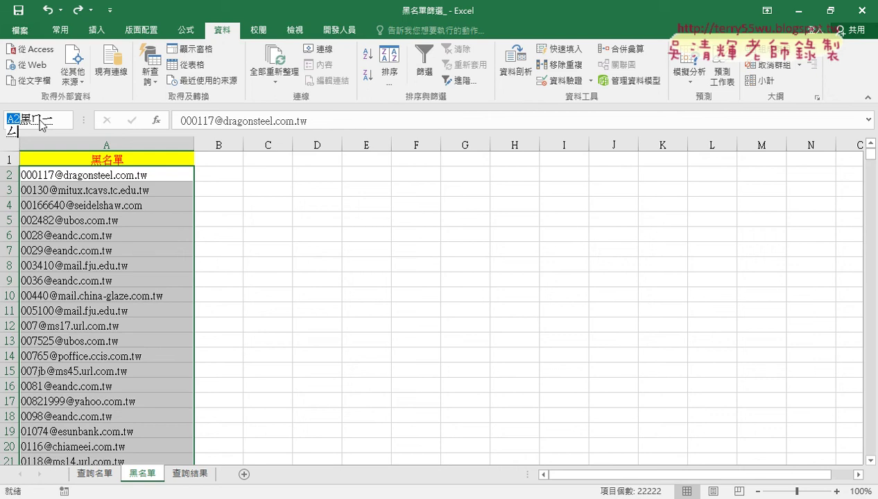
pyautogui.write('ˊ')
pyautogui.write('ㄉ')
pyautogui.write('ㄢ')
pyautogui.press('space')
pyautogui.press('Return')
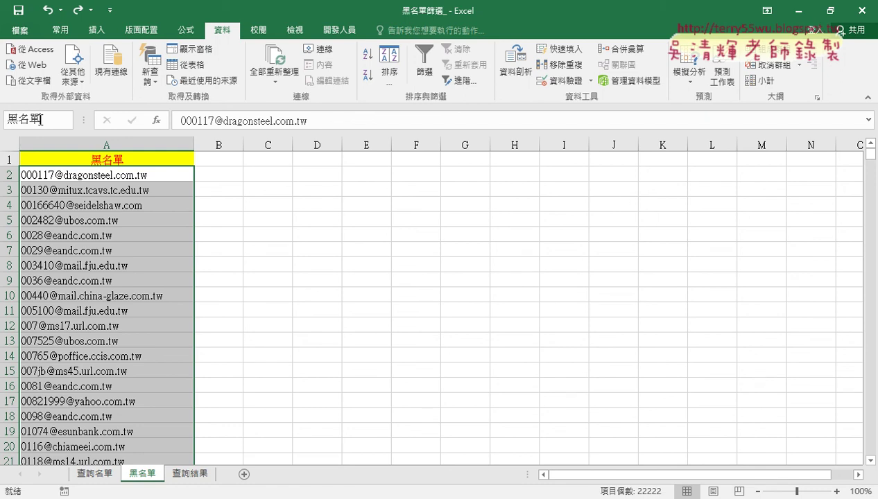
pyautogui.press('Return')
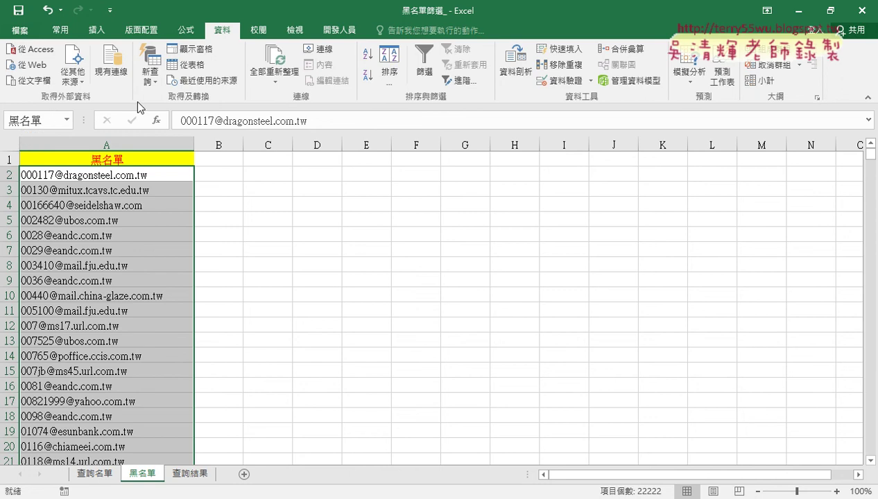
pyautogui.click(186, 30)
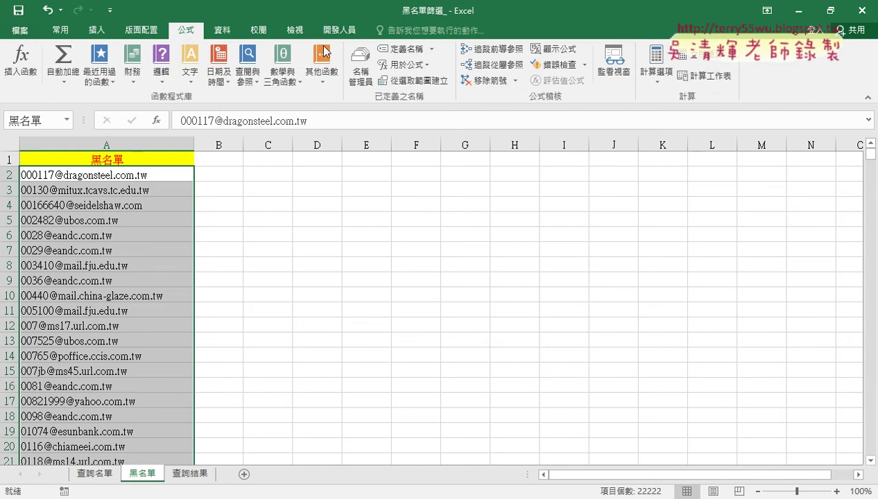
pyautogui.click(360, 72)
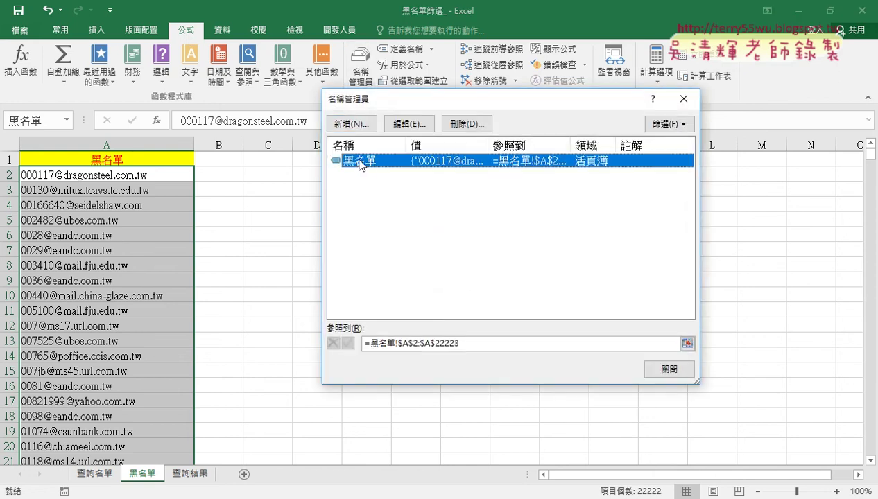
pyautogui.click(471, 344)
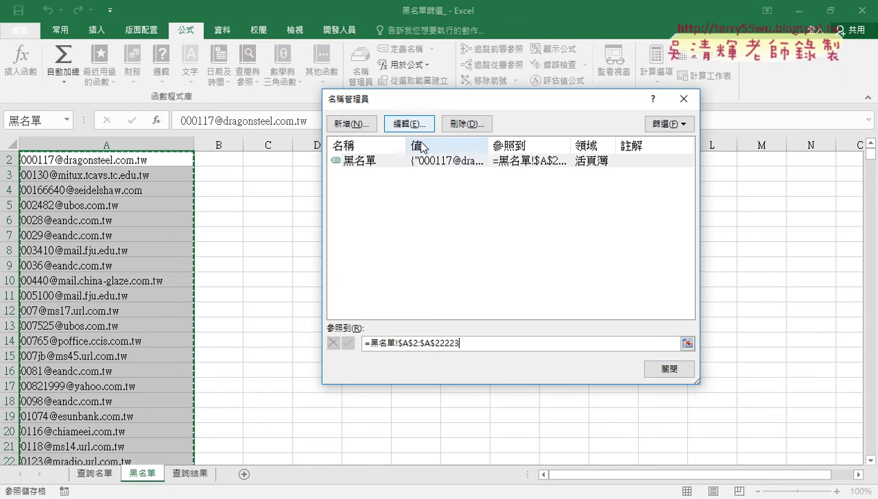
pyautogui.moveTo(471, 344); pyautogui.dragTo(348, 341)
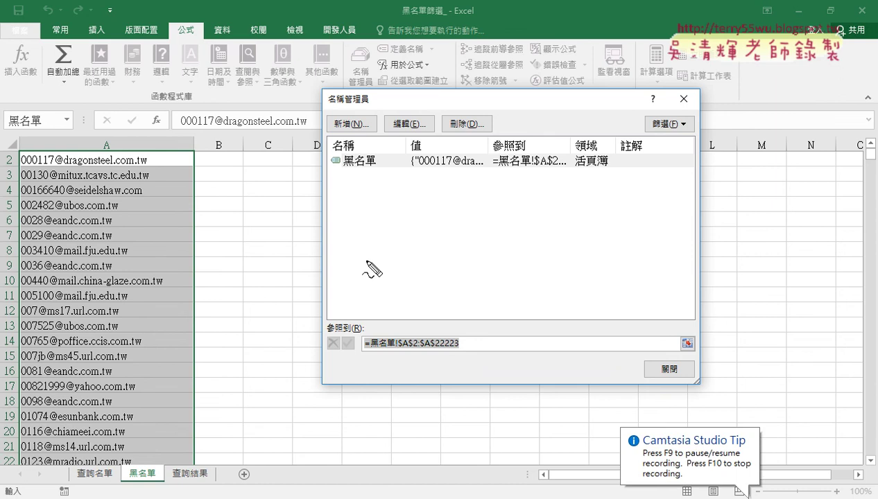
pyautogui.moveTo(201, 19); pyautogui.dragTo(201, 47)
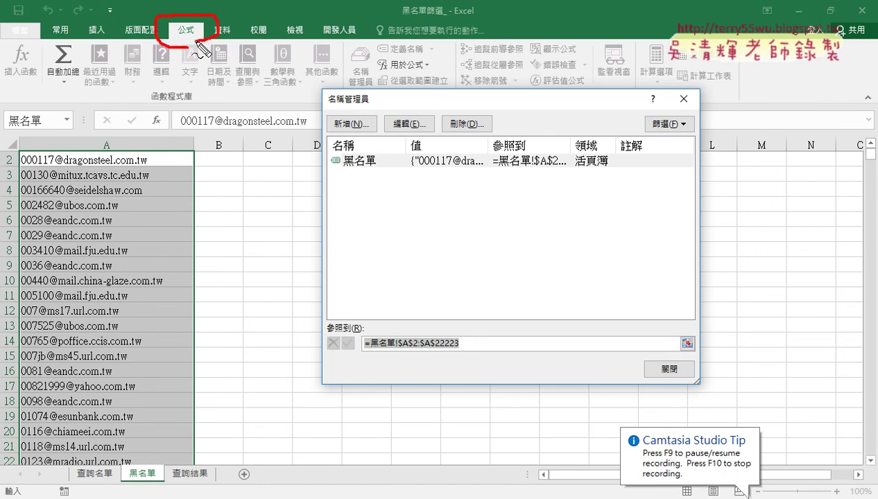
pyautogui.moveTo(347, 38); pyautogui.dragTo(378, 42)
pyautogui.moveTo(361, 187)
pyautogui.mouseDown()
pyautogui.moveTo(357, 147)
pyautogui.moveTo(367, 187)
pyautogui.mouseUp()
pyautogui.moveTo(413, 362); pyautogui.dragTo(423, 361)
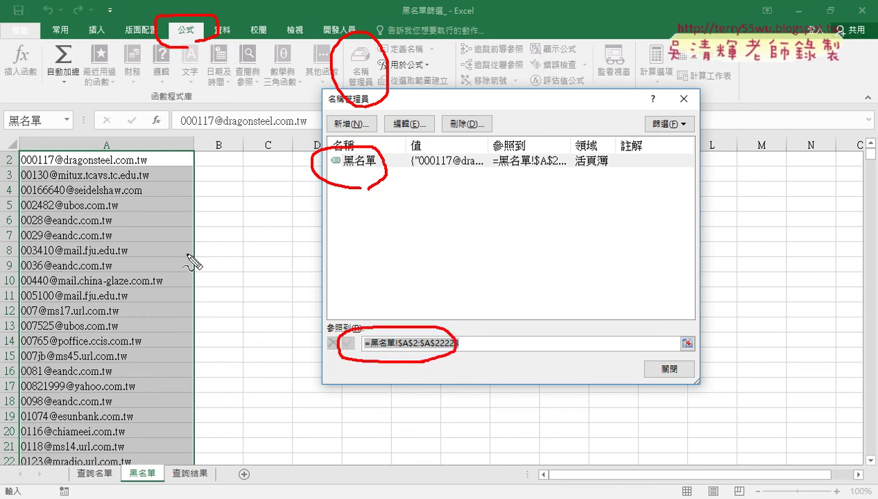
pyautogui.moveTo(27, 133); pyautogui.dragTo(69, 128)
pyautogui.moveTo(27, 179); pyautogui.dragTo(29, 284)
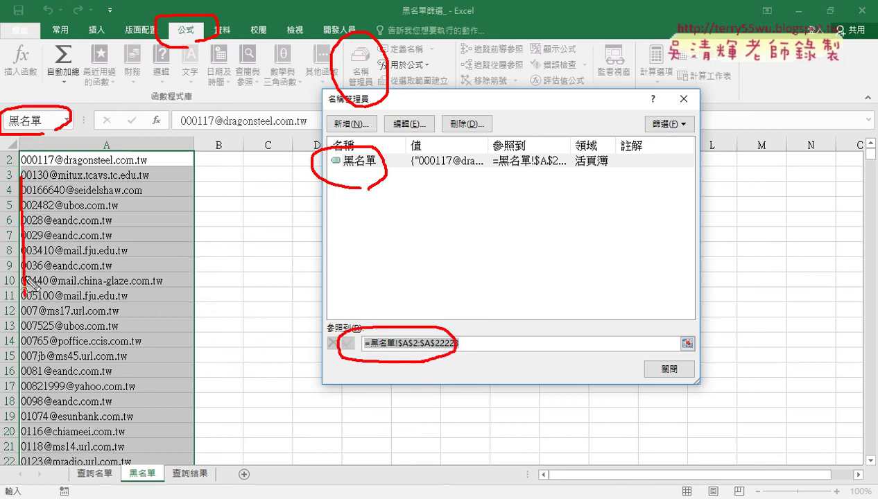
pyautogui.moveTo(55, 154)
pyautogui.mouseDown()
pyautogui.moveTo(172, 210)
pyautogui.moveTo(118, 272)
pyautogui.mouseUp()
pyautogui.moveTo(217, 175)
pyautogui.mouseDown()
pyautogui.moveTo(70, 110)
pyautogui.moveTo(91, 126)
pyautogui.moveTo(163, 47)
pyautogui.moveTo(172, 58)
pyautogui.mouseUp()
pyautogui.moveTo(229, 40); pyautogui.dragTo(330, 80)
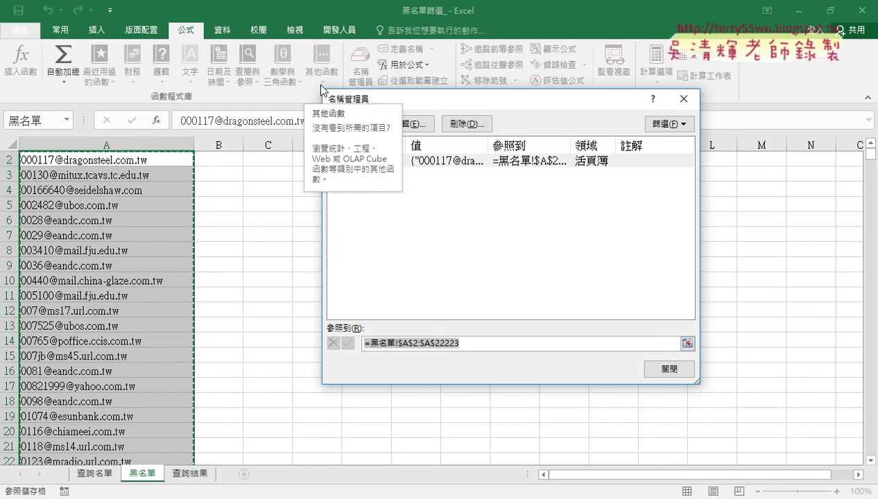
pyautogui.click(667, 370)
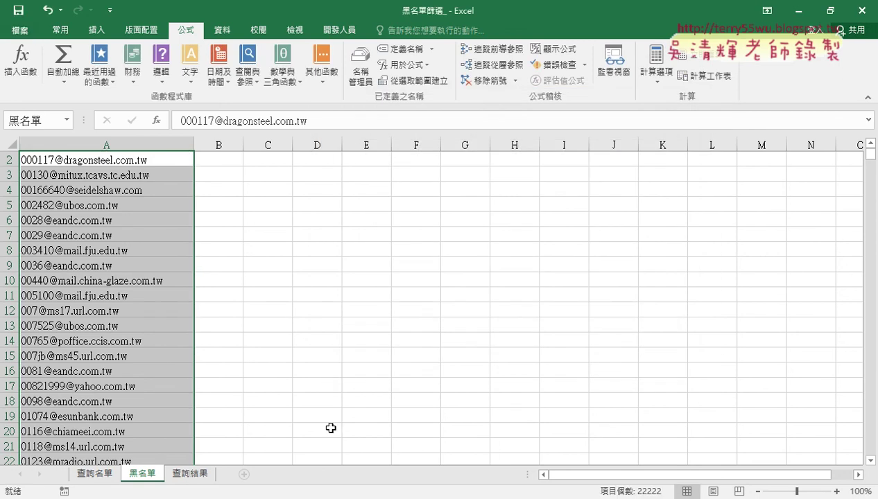
# - Replace B2's COUNTIF range with the pasted name 黑名單, giving =COUNTIF(黑名單,A2)
pyautogui.click(96, 474)
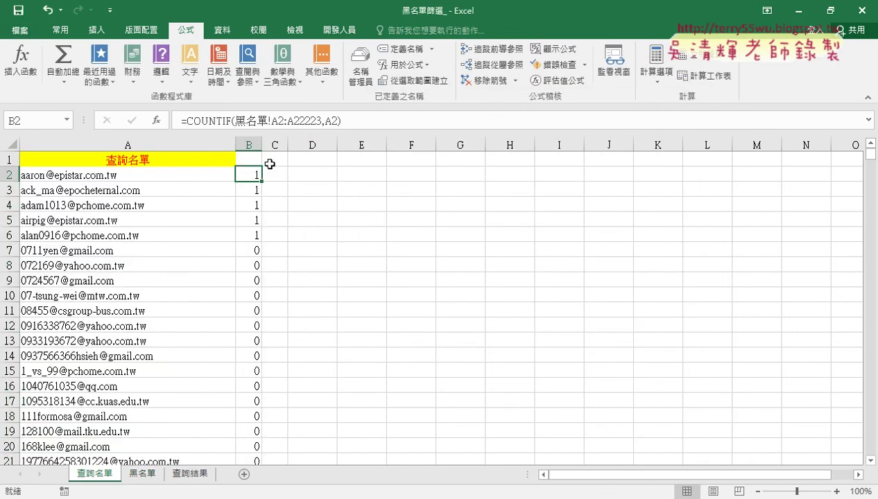
pyautogui.click(206, 121)
pyautogui.click(157, 121)
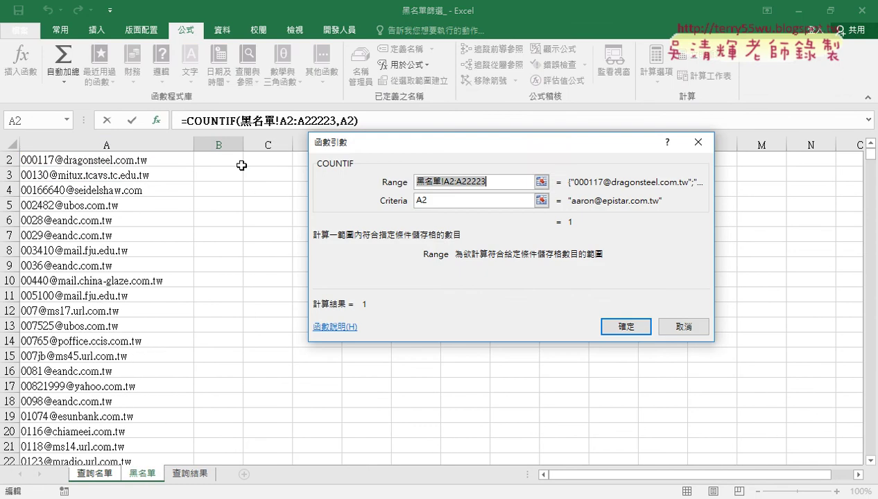
pyautogui.press('BackSpace')
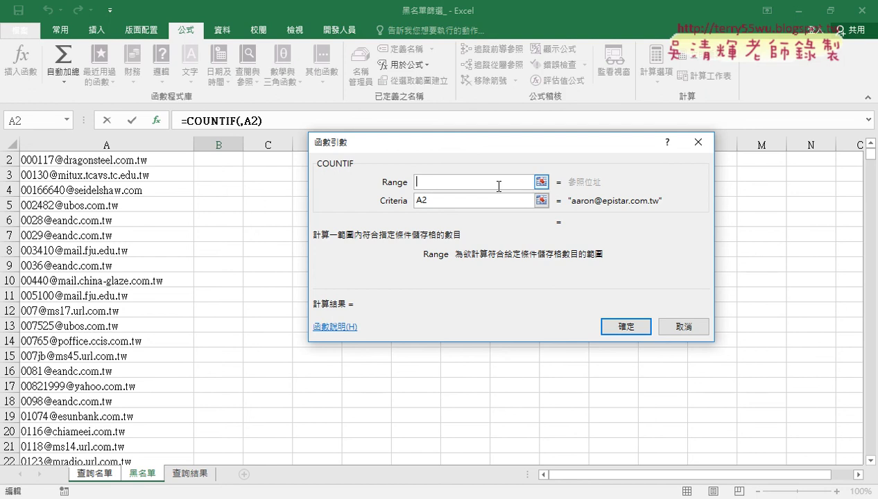
pyautogui.press('F3')
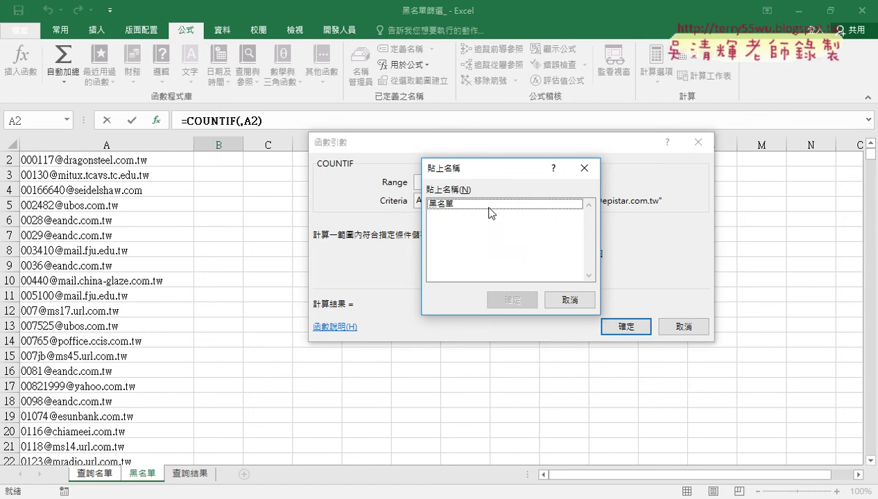
pyautogui.click(483, 203)
pyautogui.press('Return')
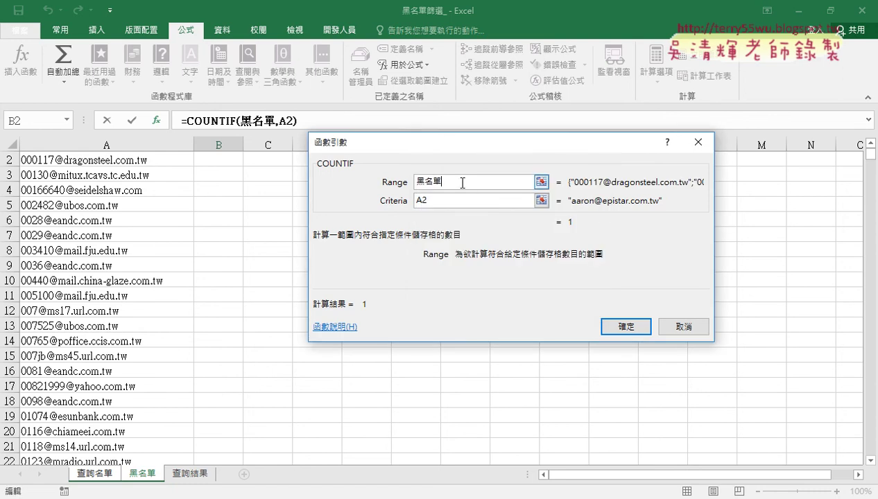
pyautogui.click(407, 183)
pyautogui.click(626, 326)
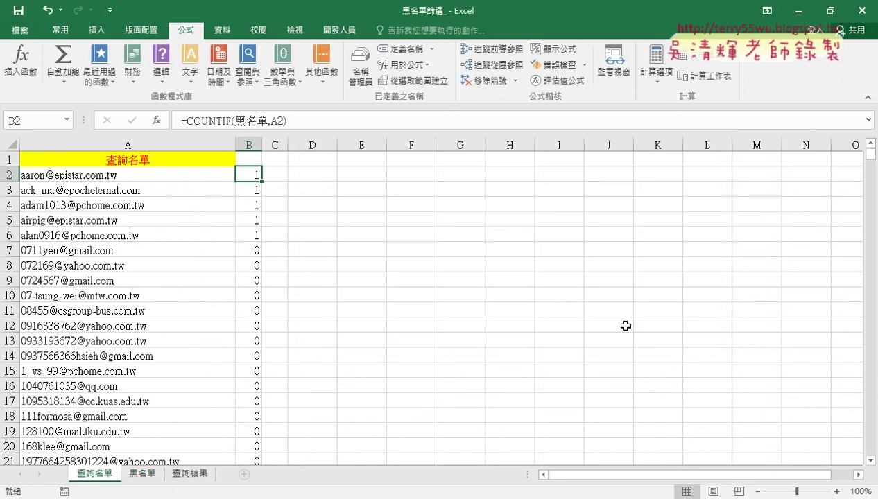
# - Commit =COUNTIF(黑名單,A2) in B2, fill it down column B, and select B1
pyautogui.click(205, 122)
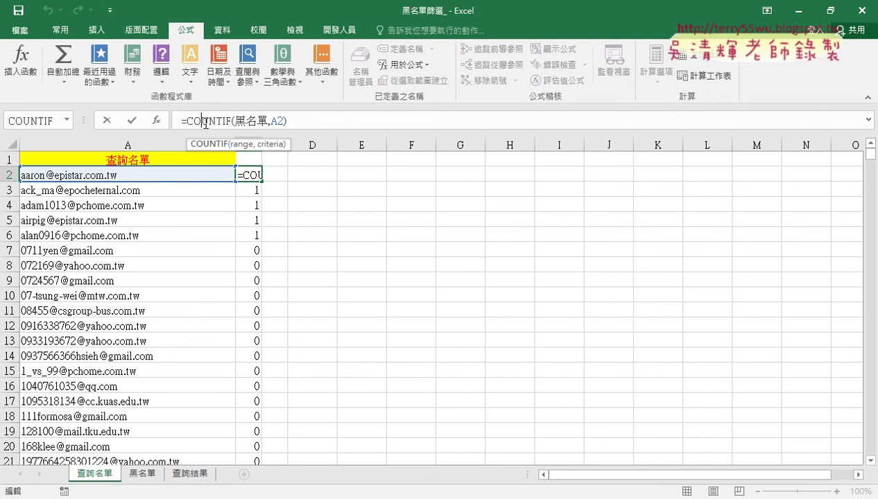
pyautogui.tripleClick(293, 120)
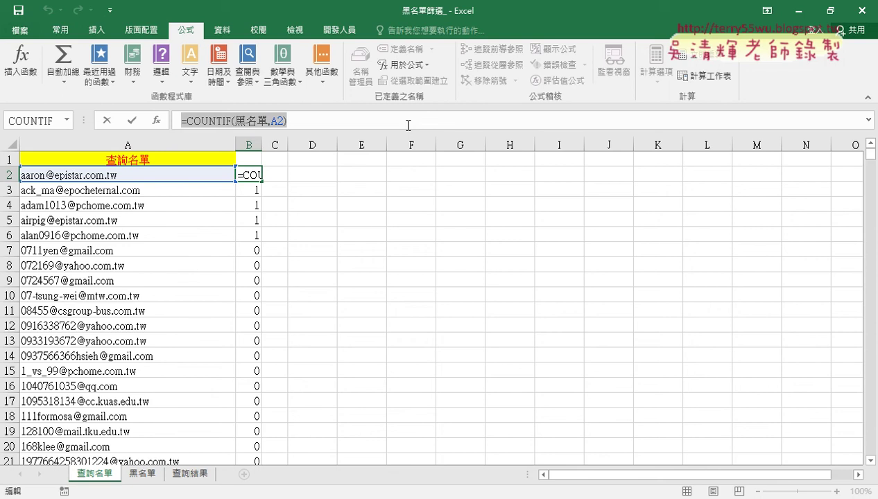
pyautogui.click(132, 121)
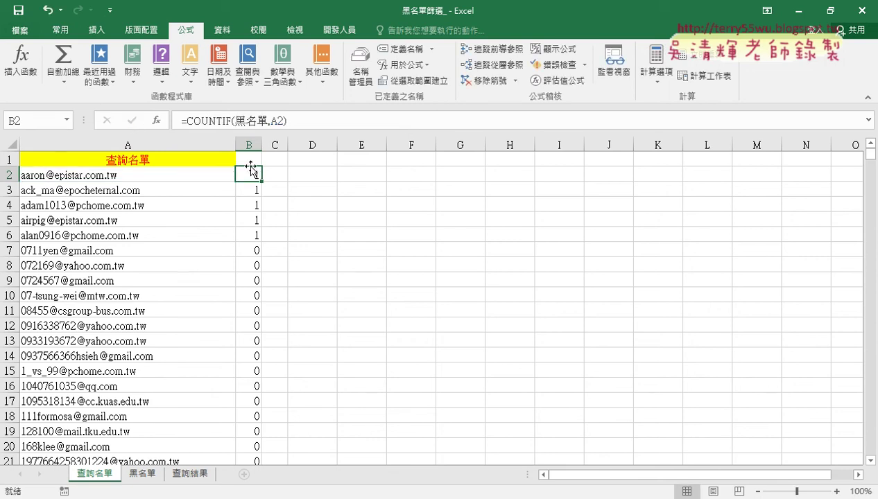
pyautogui.doubleClick(262, 181)
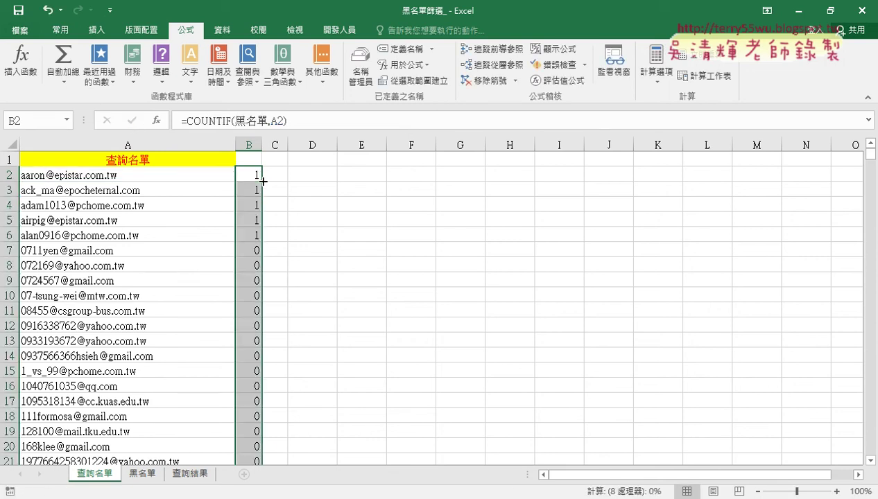
pyautogui.click(252, 160)
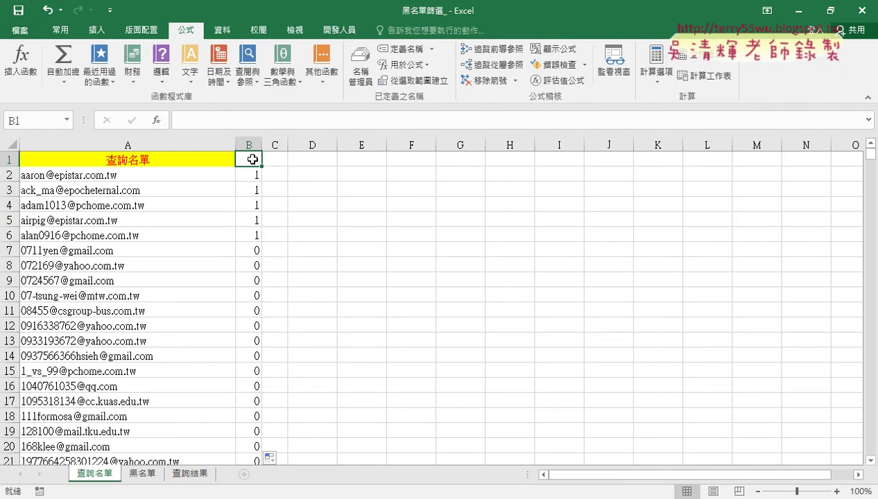
pyautogui.click(228, 160)
pyautogui.click(251, 159)
# - Enable the Data filter and keep only count 1 in column B, leaving 27 of 999 records
pyautogui.click(222, 30)
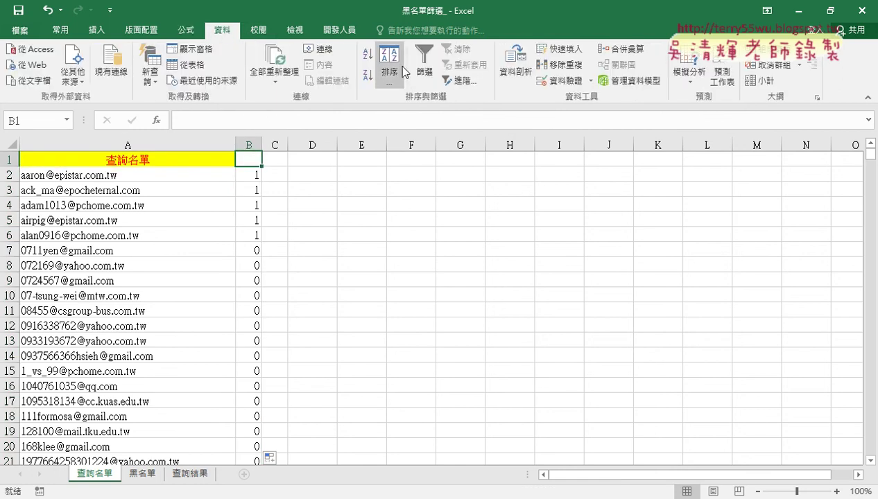
pyautogui.click(423, 66)
pyautogui.click(255, 159)
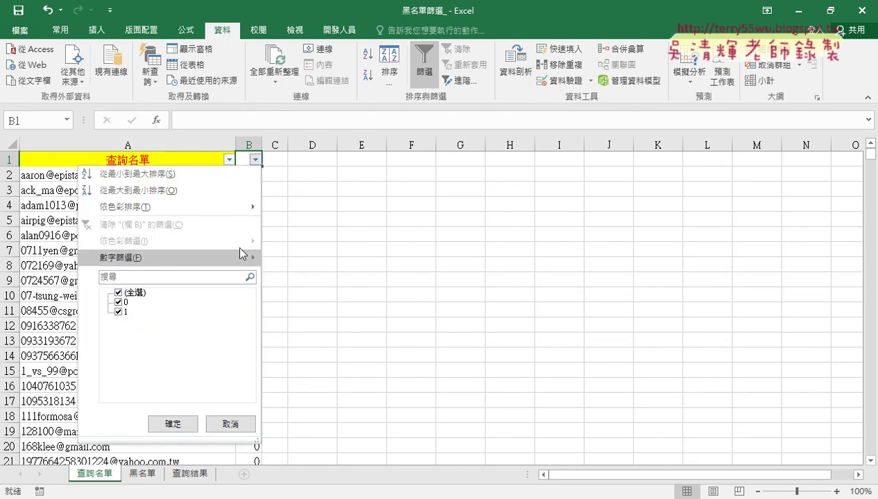
pyautogui.click(119, 293)
pyautogui.click(118, 312)
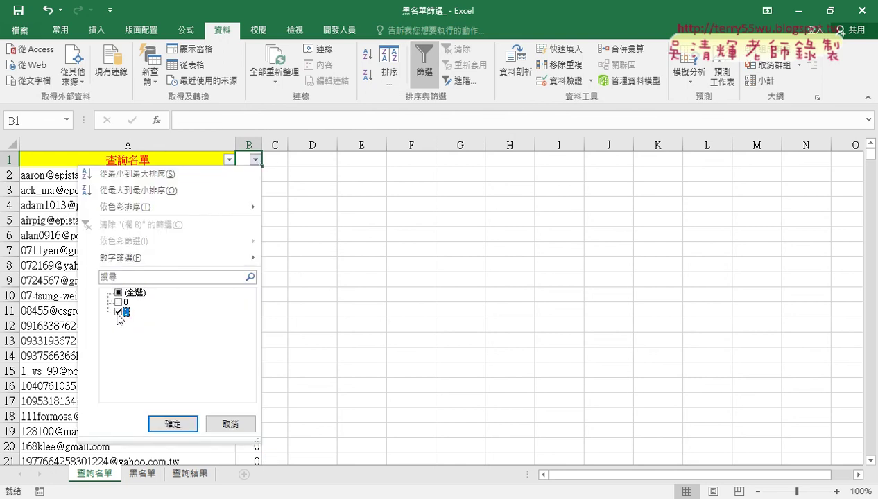
pyautogui.click(178, 419)
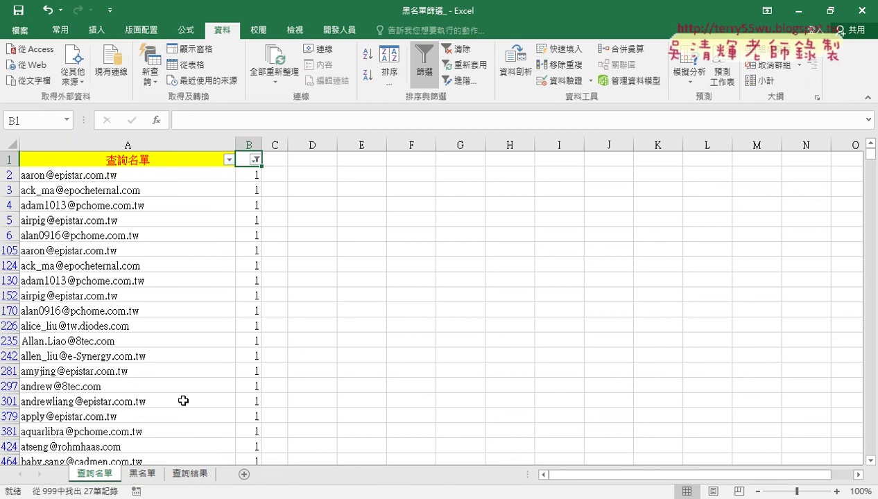